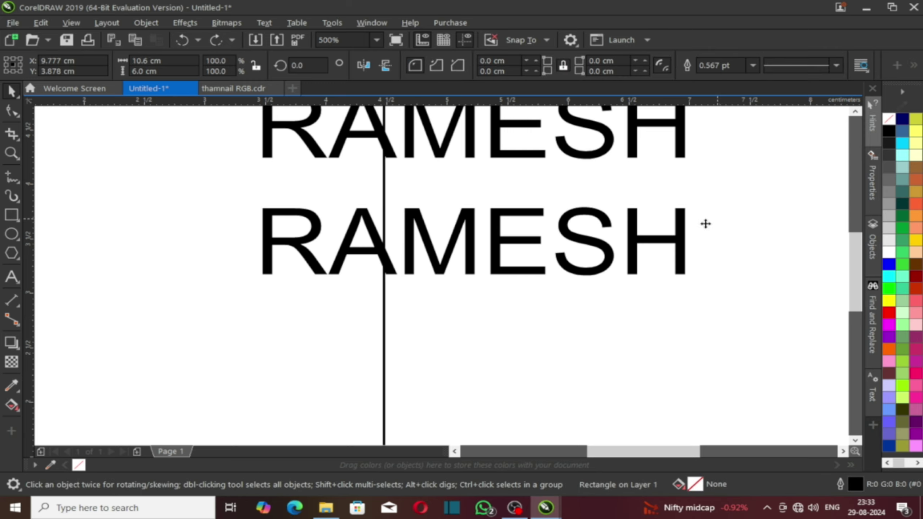
Step: Undo the last change to the 10.6 by 6.0 cm rectangle and delete the rectangle
{"action": "key", "text": "ctrl+z"}
{"action": "scroll", "coordinate": [352, 250], "scroll_direction": "down", "scroll_amount": 2}
{"action": "scroll", "coordinate": [352, 249], "scroll_direction": "up", "scroll_amount": 1}
{"action": "key", "text": "Delete"}
{"action": "left_click_drag", "start_coordinate": [271, 287], "coordinate": [531, 227]}
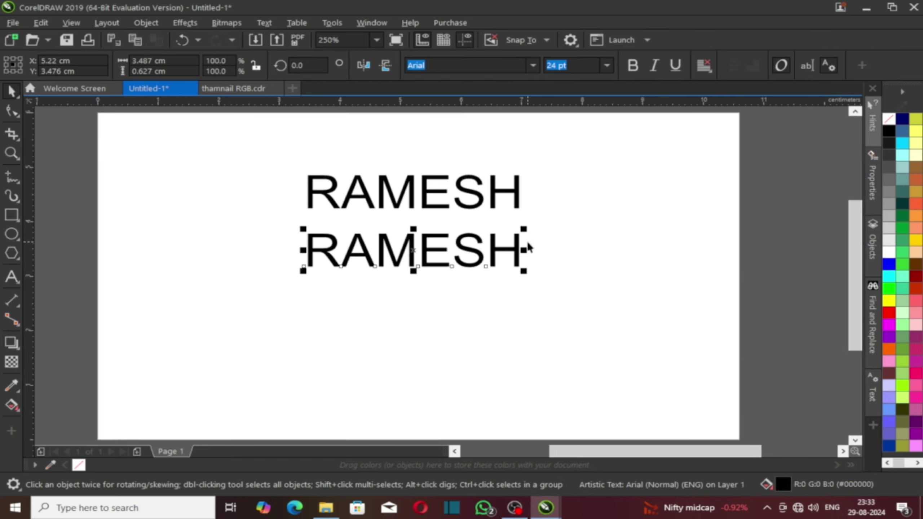
{"action": "key", "text": "ctrl+q"}
{"action": "scroll", "coordinate": [344, 265], "scroll_direction": "up", "scroll_amount": 1}
{"action": "left_click_drag", "start_coordinate": [303, 241], "coordinate": [305, 338]}
{"action": "key", "text": "ctrl+z"}
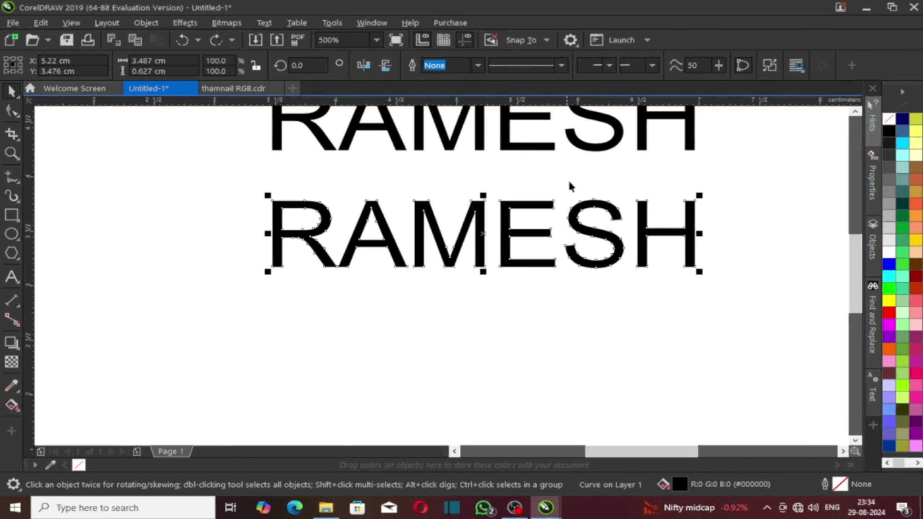
{"action": "key", "text": "ctrl+z"}
Step: Split the lower copy of the name text into separate letter curves and move the R below the word
{"action": "left_click_drag", "start_coordinate": [251, 303], "coordinate": [733, 189]}
{"action": "key", "text": "ctrl+q"}
{"action": "left_click", "coordinate": [734, 188]}
{"action": "left_click_drag", "start_coordinate": [320, 235], "coordinate": [308, 349]}
{"action": "scroll", "coordinate": [305, 382], "scroll_direction": "up", "scroll_amount": 1}
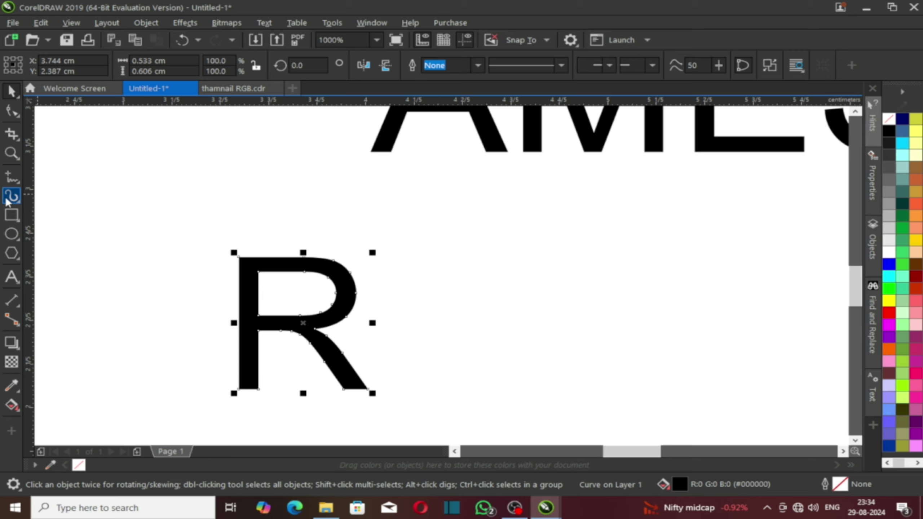
Step: Move the M directly above the R and shift the A away to the right into the M's old place
{"action": "scroll", "coordinate": [367, 280], "scroll_direction": "down", "scroll_amount": 1}
{"action": "left_click", "coordinate": [367, 280]}
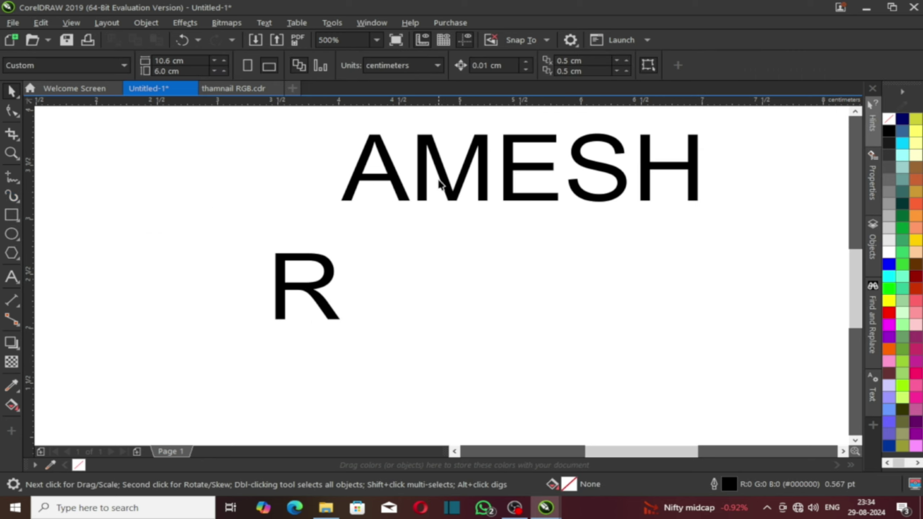
{"action": "left_click_drag", "start_coordinate": [439, 168], "coordinate": [302, 220]}
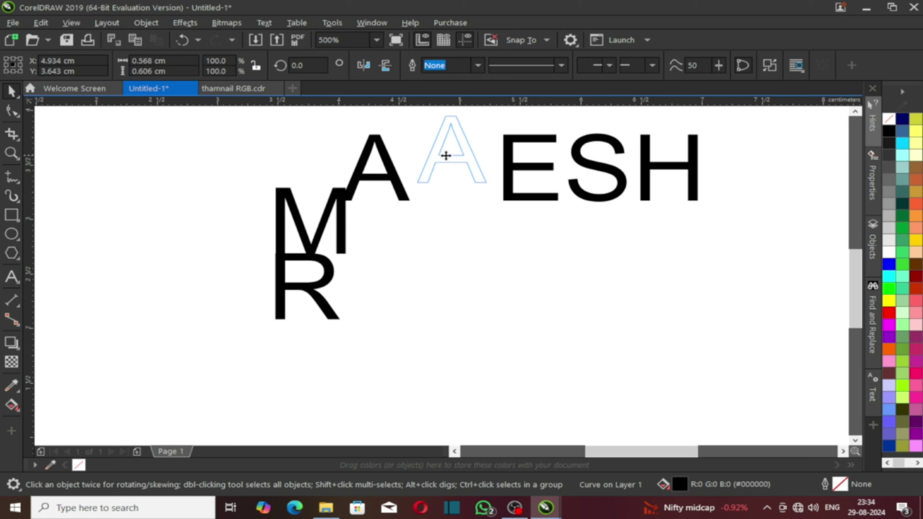
{"action": "left_click_drag", "start_coordinate": [446, 156], "coordinate": [446, 156]}
{"action": "left_click", "coordinate": [341, 244]}
{"action": "left_click_drag", "start_coordinate": [345, 253], "coordinate": [410, 343]}
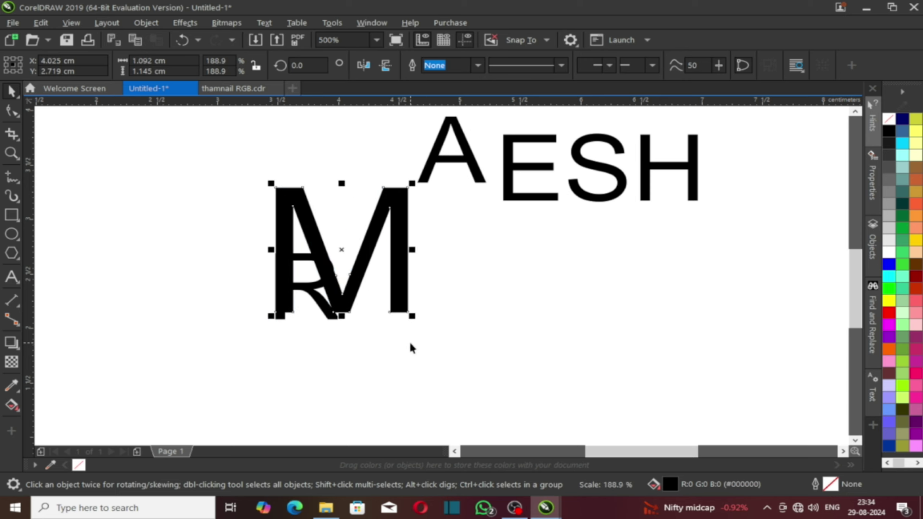
{"action": "key", "text": "ctrl+z"}
Step: Move the M up slightly and lengthen both of its legs downward by shifting their bottom nodes
{"action": "left_click_drag", "start_coordinate": [297, 230], "coordinate": [297, 218]}
{"action": "key", "text": "F10"}
{"action": "scroll", "coordinate": [268, 216], "scroll_direction": "up", "scroll_amount": 1}
{"action": "left_click_drag", "start_coordinate": [235, 228], "coordinate": [310, 274]}
{"action": "left_click_drag", "start_coordinate": [385, 274], "coordinate": [440, 250]}
{"action": "left_click_drag", "start_coordinate": [425, 261], "coordinate": [427, 357]}
Step: Move the R up so it sits just beneath the M's centre, between the lengthened legs
{"action": "key", "text": "space"}
{"action": "left_click_drag", "start_coordinate": [329, 299], "coordinate": [330, 276]}
{"action": "left_click", "coordinate": [407, 214]}
Step: Shorten the M's lengthened legs slightly and raise the foot of the R's left stem
{"action": "left_click", "coordinate": [6, 115]}
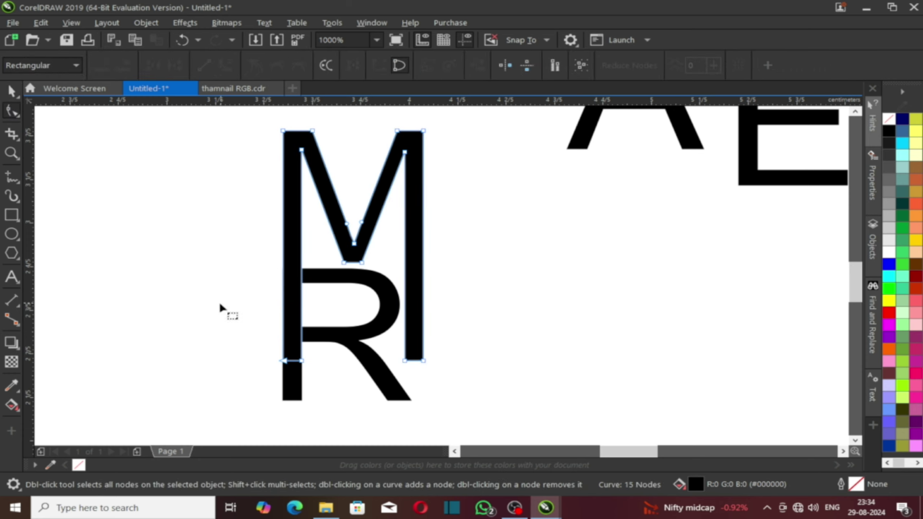
{"action": "left_click_drag", "start_coordinate": [423, 360], "coordinate": [422, 340]}
{"action": "left_click", "coordinate": [289, 394]}
{"action": "left_click_drag", "start_coordinate": [278, 411], "coordinate": [285, 364]}
{"action": "key", "text": "space"}
{"action": "left_click", "coordinate": [276, 368]}
{"action": "scroll", "coordinate": [357, 328], "scroll_direction": "down", "scroll_amount": 1}
{"action": "scroll", "coordinate": [323, 333], "scroll_direction": "up", "scroll_amount": 1}
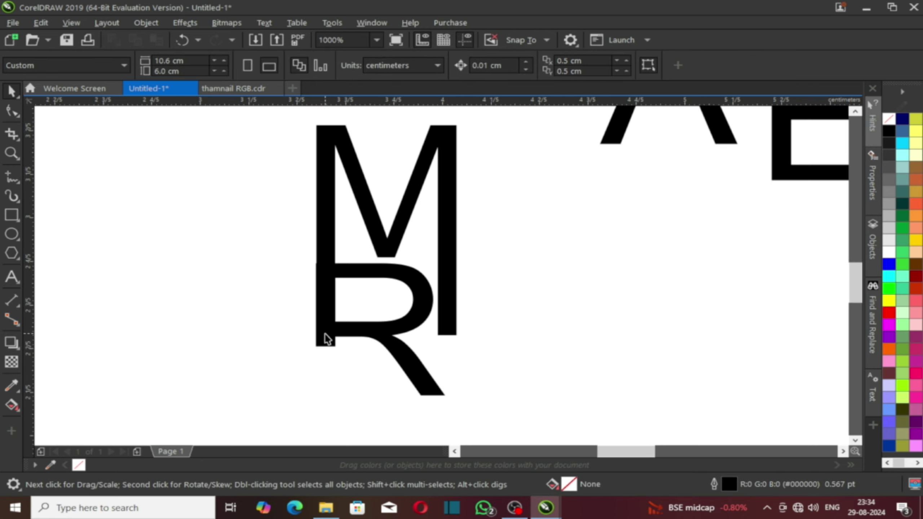
Step: Lengthen the R's left stem a little below the M's legs by moving its bottom nodes
{"action": "left_click", "coordinate": [323, 332]}
{"action": "left_click", "coordinate": [12, 111]}
{"action": "left_click_drag", "start_coordinate": [282, 366], "coordinate": [335, 367]}
{"action": "key", "text": "space"}
{"action": "scroll", "coordinate": [302, 354], "scroll_direction": "down", "scroll_amount": 1}
{"action": "left_click", "coordinate": [427, 363]}
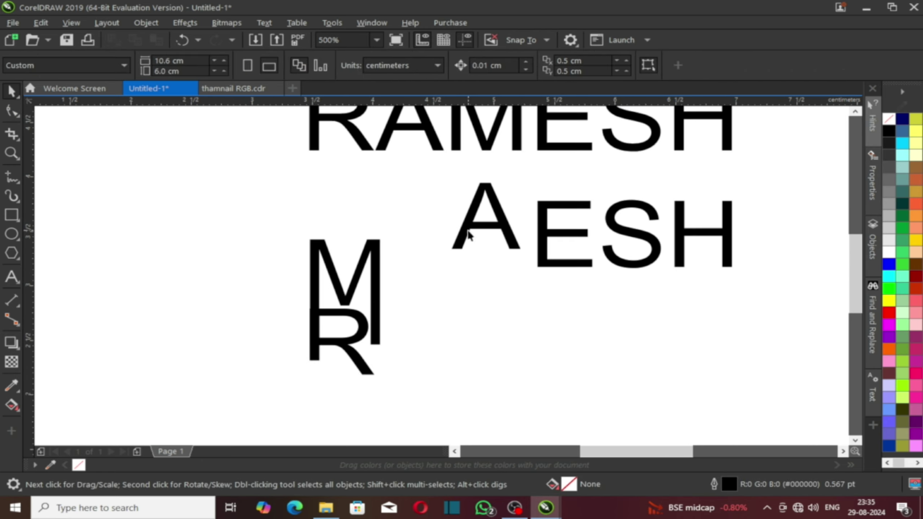
Step: Place the A beside the R's diagonal leg and scale it down to about 90.9 percent
{"action": "left_click_drag", "start_coordinate": [470, 230], "coordinate": [358, 355]}
{"action": "left_click", "coordinate": [422, 345]}
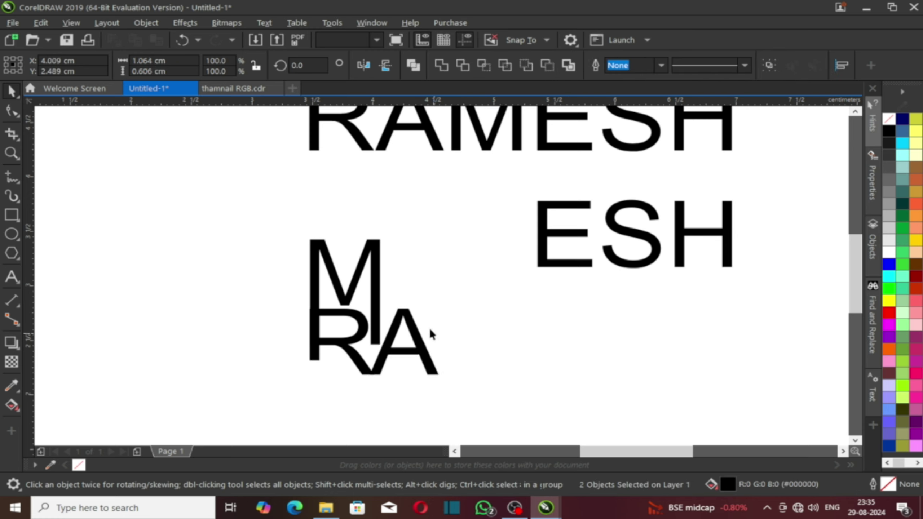
{"action": "left_click_drag", "start_coordinate": [447, 303], "coordinate": [439, 303]}
{"action": "left_click", "coordinate": [538, 369]}
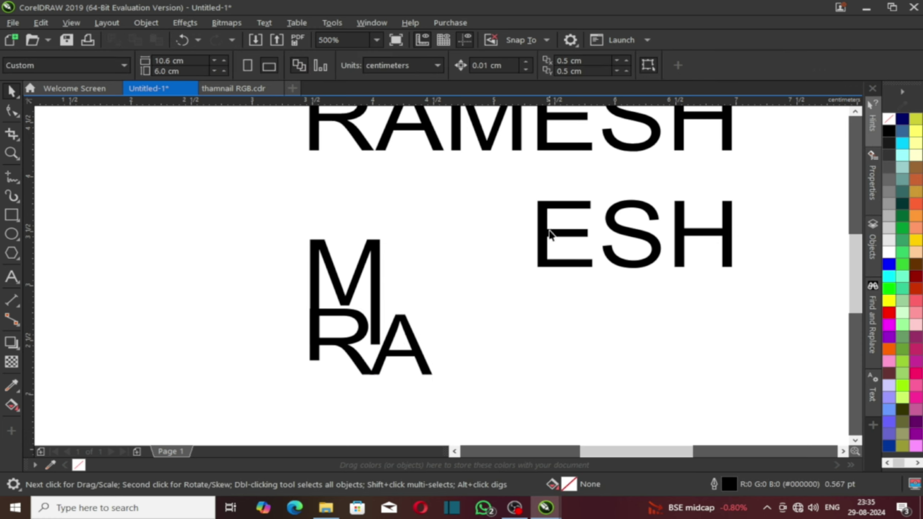
Step: Move the E against the M's right leg so its stem overlaps that leg with the tops aligned
{"action": "left_click_drag", "start_coordinate": [551, 235], "coordinate": [380, 269]}
{"action": "scroll", "coordinate": [379, 254], "scroll_direction": "up", "scroll_amount": 2}
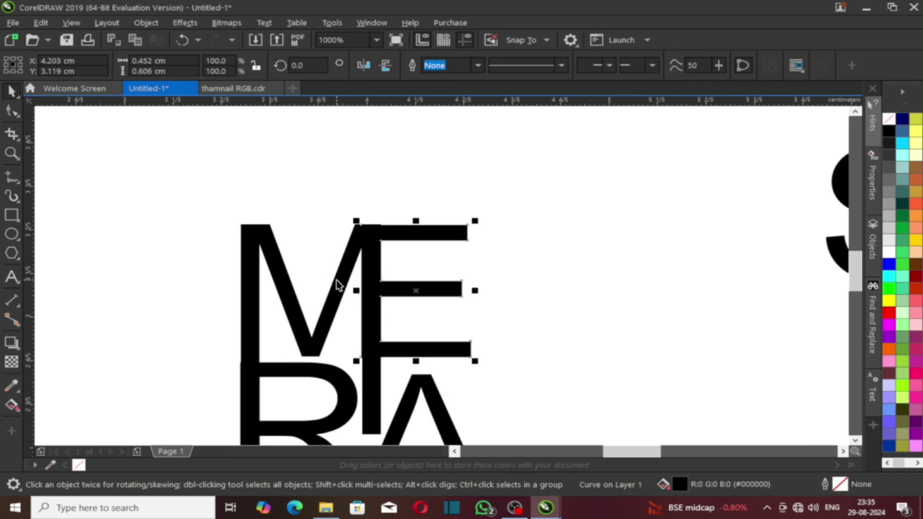
{"action": "scroll", "coordinate": [360, 274], "scroll_direction": "down", "scroll_amount": 2}
{"action": "left_click", "coordinate": [492, 315]}
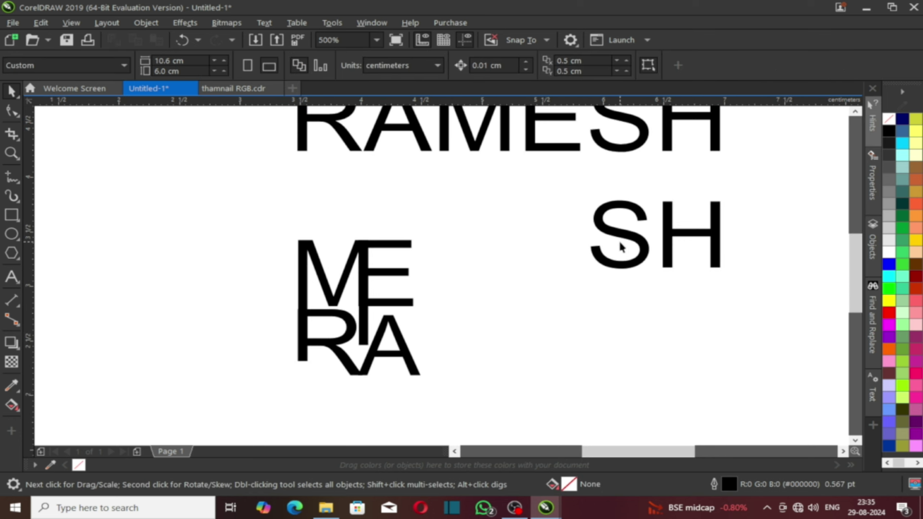
{"action": "left_click", "coordinate": [370, 341]}
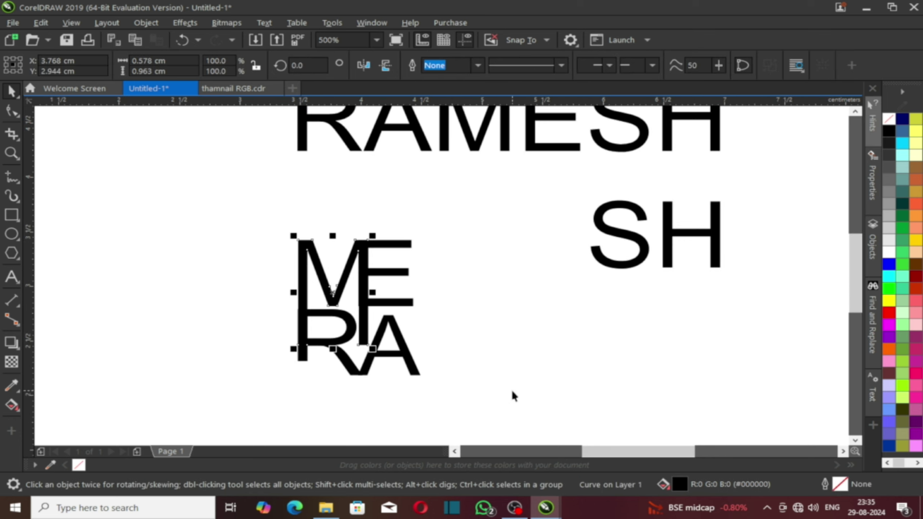
Step: Move the S closer to the letter group and place the H over the M and R along their left stems
{"action": "left_click_drag", "start_coordinate": [643, 244], "coordinate": [561, 241]}
{"action": "left_click_drag", "start_coordinate": [668, 234], "coordinate": [424, 350]}
{"action": "scroll", "coordinate": [420, 340], "scroll_direction": "up", "scroll_amount": 2}
{"action": "scroll", "coordinate": [409, 294], "scroll_direction": "down", "scroll_amount": 2}
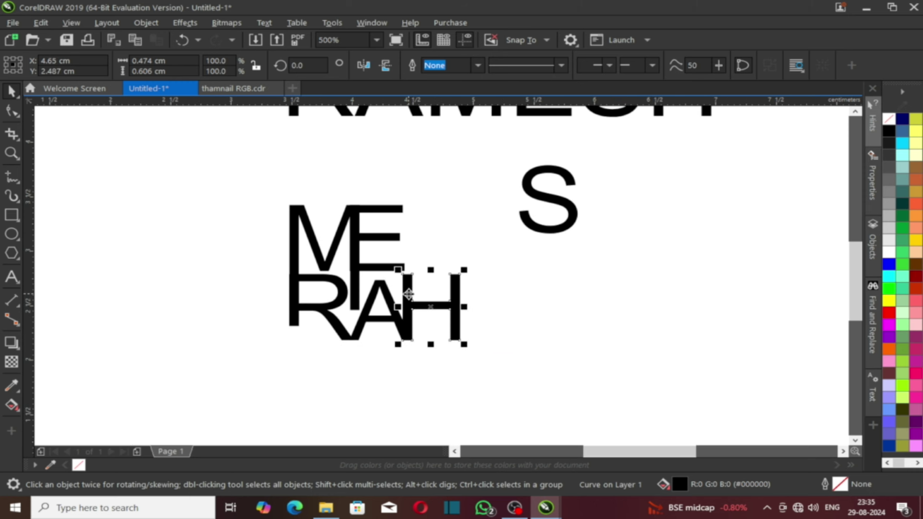
{"action": "left_click_drag", "start_coordinate": [409, 294], "coordinate": [319, 264]}
{"action": "scroll", "coordinate": [287, 285], "scroll_direction": "up", "scroll_amount": 1}
{"action": "key", "text": "ctrl+z"}
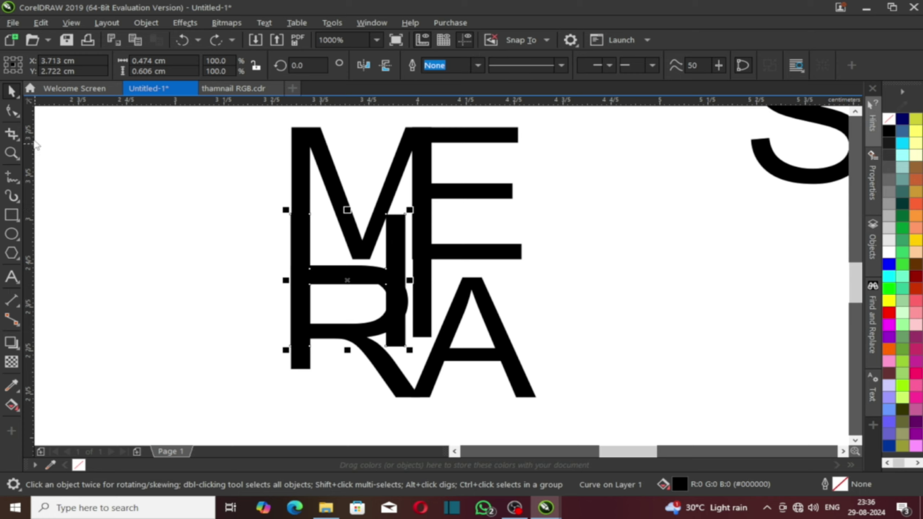
Step: Widen the H by shifting its right leg's nodes onto the M's right leg
{"action": "left_click", "coordinate": [11, 111]}
{"action": "scroll", "coordinate": [393, 359], "scroll_direction": "up", "scroll_amount": 2}
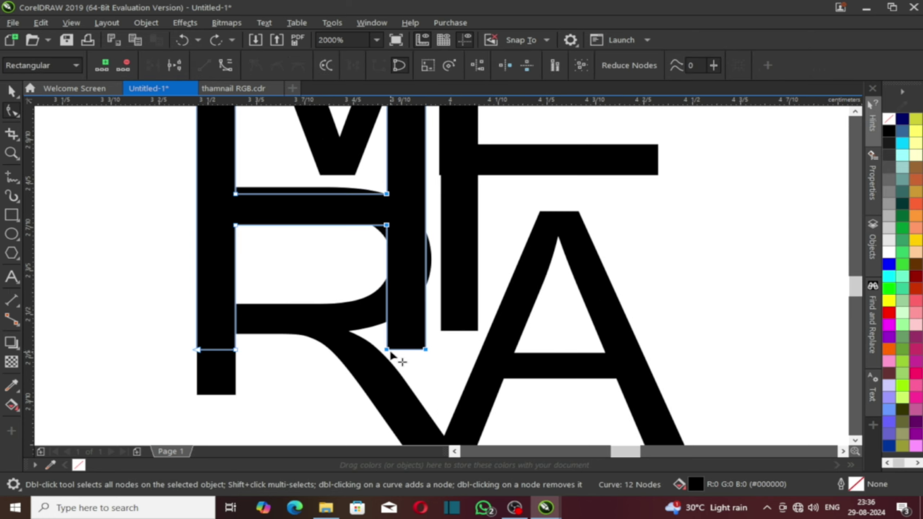
{"action": "left_click_drag", "start_coordinate": [391, 355], "coordinate": [447, 354]}
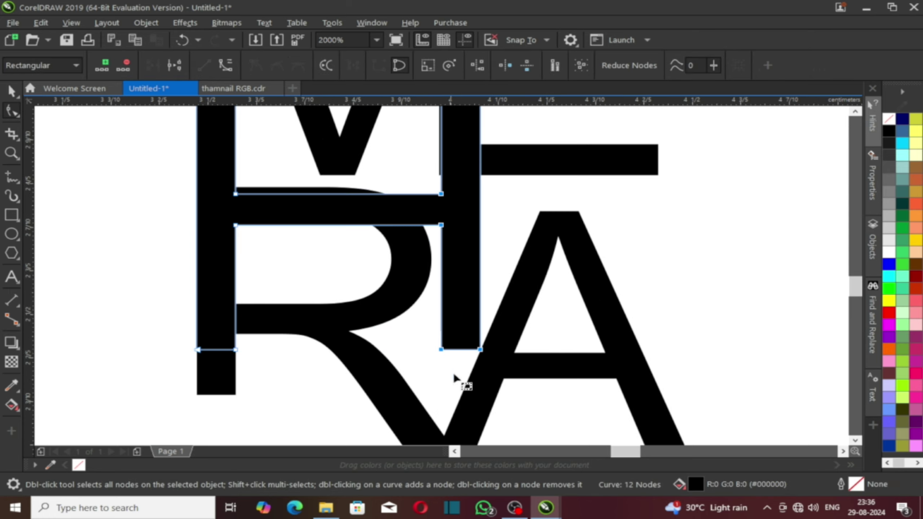
{"action": "key", "text": "space"}
{"action": "scroll", "coordinate": [358, 300], "scroll_direction": "down", "scroll_amount": 2}
{"action": "key", "text": "Escape"}
Step: Nudge the H up by 0.02 cm so its crossbar covers the top of the R
{"action": "scroll", "coordinate": [373, 289], "scroll_direction": "up", "scroll_amount": 1}
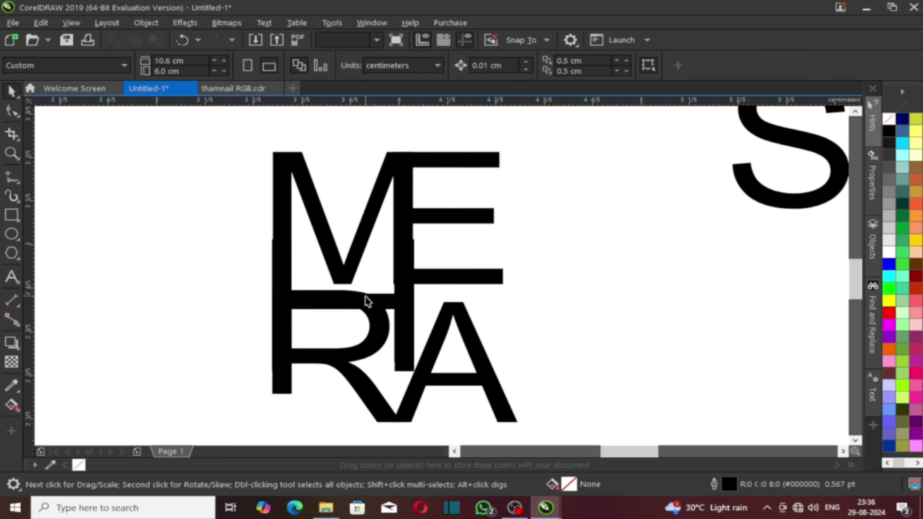
{"action": "scroll", "coordinate": [365, 296], "scroll_direction": "up", "scroll_amount": 1}
{"action": "left_click", "coordinate": [365, 296]}
{"action": "key", "text": "Up"}
{"action": "key", "text": "Up"}
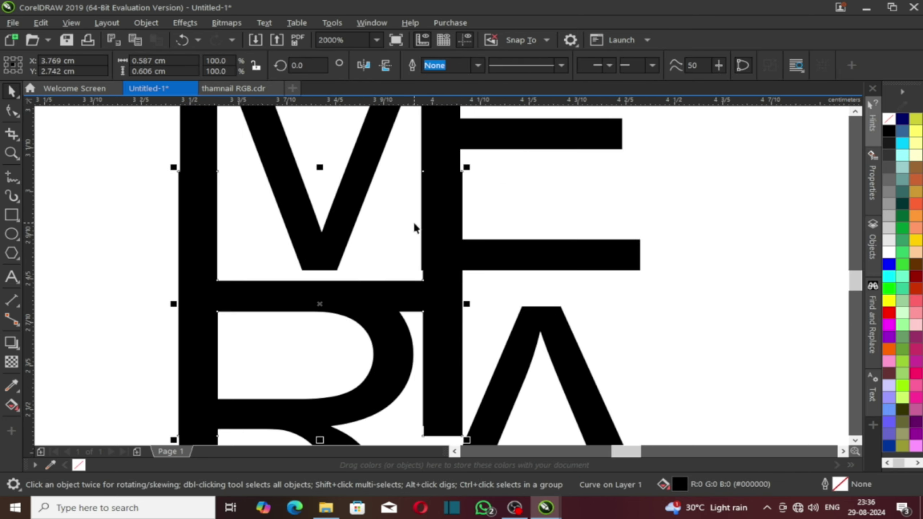
Step: Align the H's right leg nodes with the edges of the M's right leg
{"action": "scroll", "coordinate": [414, 227], "scroll_direction": "down", "scroll_amount": 1}
{"action": "key", "text": "F10"}
{"action": "scroll", "coordinate": [431, 204], "scroll_direction": "up", "scroll_amount": 3}
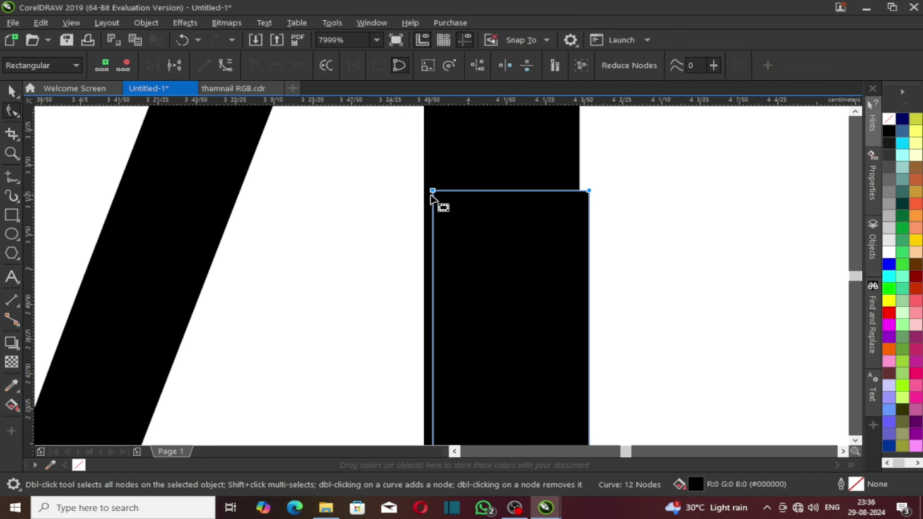
{"action": "scroll", "coordinate": [431, 199], "scroll_direction": "down", "scroll_amount": 4}
{"action": "key", "text": "space"}
{"action": "key", "text": "Escape"}
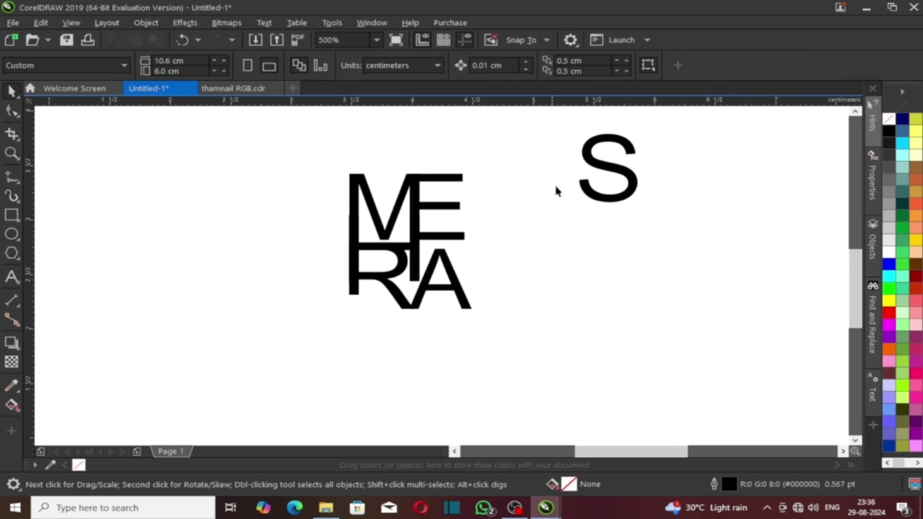
Step: Move the S onto the letter group so it overlaps the E's lowest arm and the A
{"action": "left_click_drag", "start_coordinate": [596, 170], "coordinate": [353, 316]}
{"action": "scroll", "coordinate": [451, 237], "scroll_direction": "up", "scroll_amount": 1}
{"action": "scroll", "coordinate": [495, 305], "scroll_direction": "down", "scroll_amount": 1}
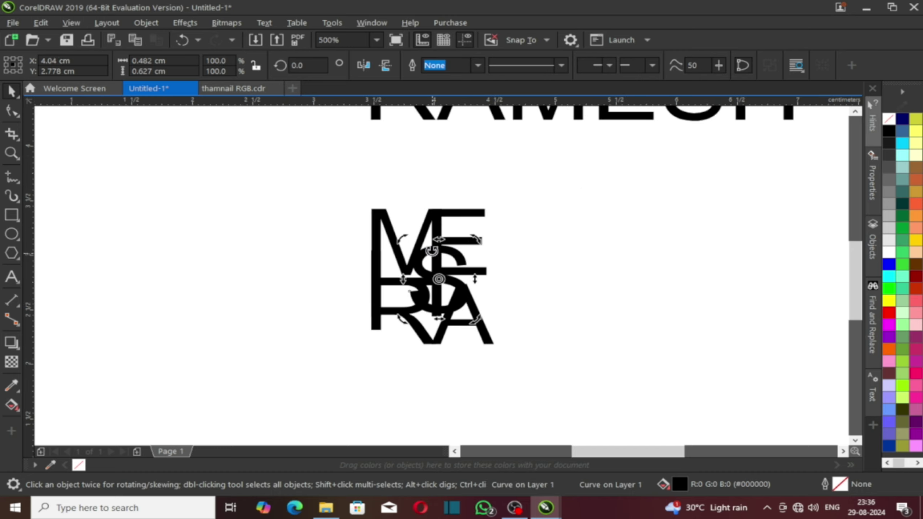
{"action": "left_click_drag", "start_coordinate": [438, 262], "coordinate": [480, 257]}
{"action": "left_click", "coordinate": [571, 295]}
{"action": "scroll", "coordinate": [509, 268], "scroll_direction": "up", "scroll_amount": 1}
{"action": "left_click", "coordinate": [617, 326]}
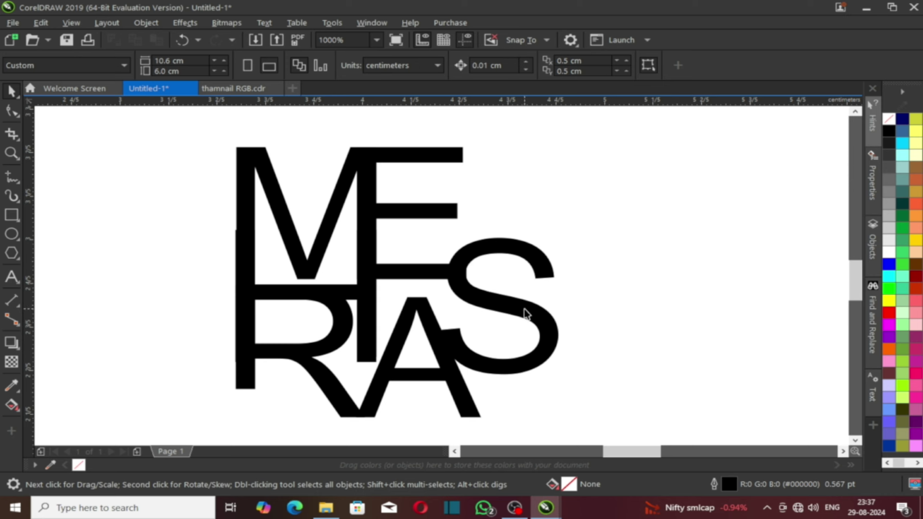
{"action": "left_click_drag", "start_coordinate": [527, 313], "coordinate": [484, 279]}
{"action": "left_click", "coordinate": [566, 379]}
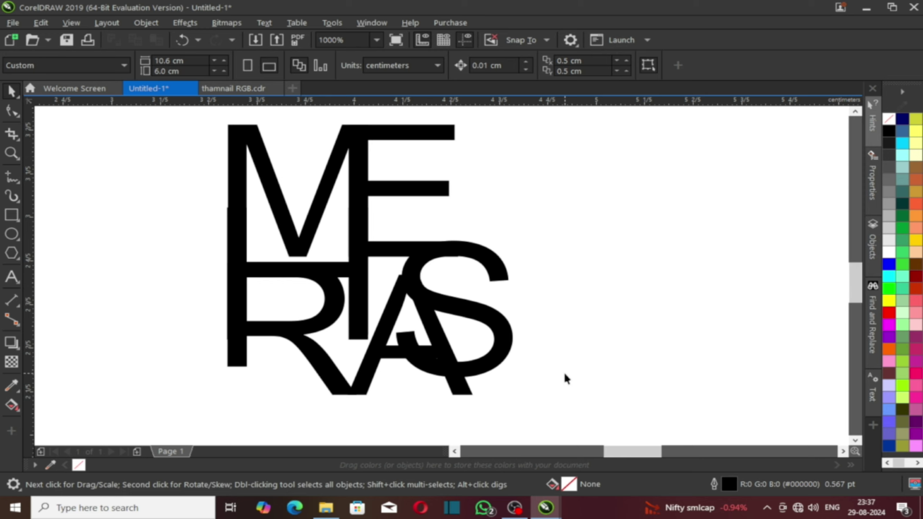
Step: Reshape the S's lower end by lowering its end nodes to the A's crossbar and deleting them
{"action": "left_click", "coordinate": [441, 337]}
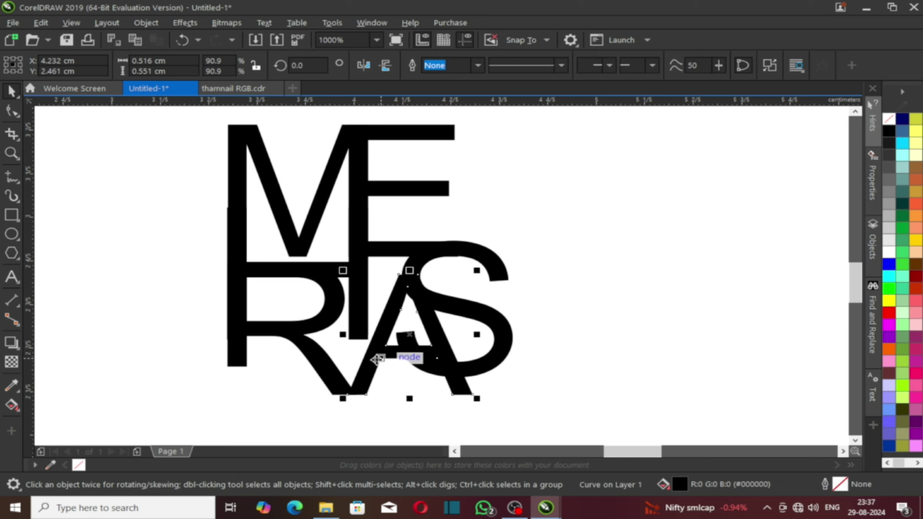
{"action": "left_click", "coordinate": [561, 388]}
{"action": "left_click", "coordinate": [487, 365]}
{"action": "left_click", "coordinate": [9, 113]}
{"action": "scroll", "coordinate": [401, 352], "scroll_direction": "up", "scroll_amount": 1}
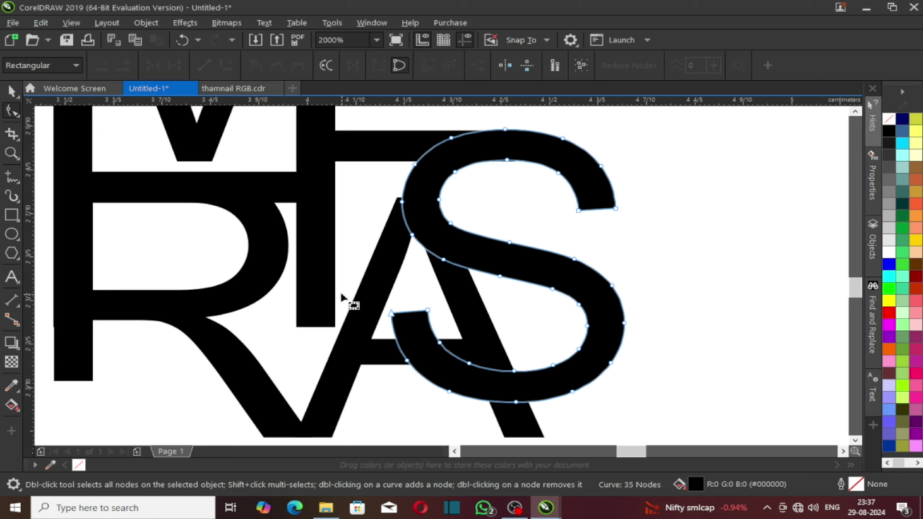
{"action": "left_click_drag", "start_coordinate": [342, 296], "coordinate": [432, 360]}
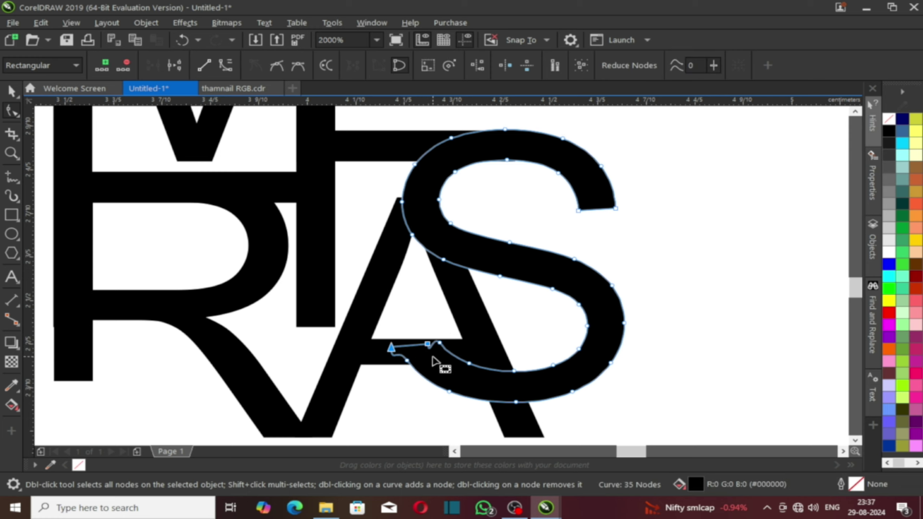
{"action": "key", "text": "Delete"}
{"action": "key", "text": "space"}
{"action": "scroll", "coordinate": [453, 355], "scroll_direction": "down", "scroll_amount": 1}
{"action": "left_click", "coordinate": [595, 371]}
Step: Shift the A and the S slightly left toward the R and fine-tune the S's overlap with the A
{"action": "mouse_move", "coordinate": [433, 284]}
{"action": "left_mouse_down"}
{"action": "mouse_move", "coordinate": [447, 284]}
{"action": "mouse_move", "coordinate": [444, 305]}
{"action": "mouse_move", "coordinate": [428, 308]}
{"action": "mouse_move", "coordinate": [434, 298]}
{"action": "left_mouse_up"}
{"action": "left_click", "coordinate": [501, 317], "text": "shift"}
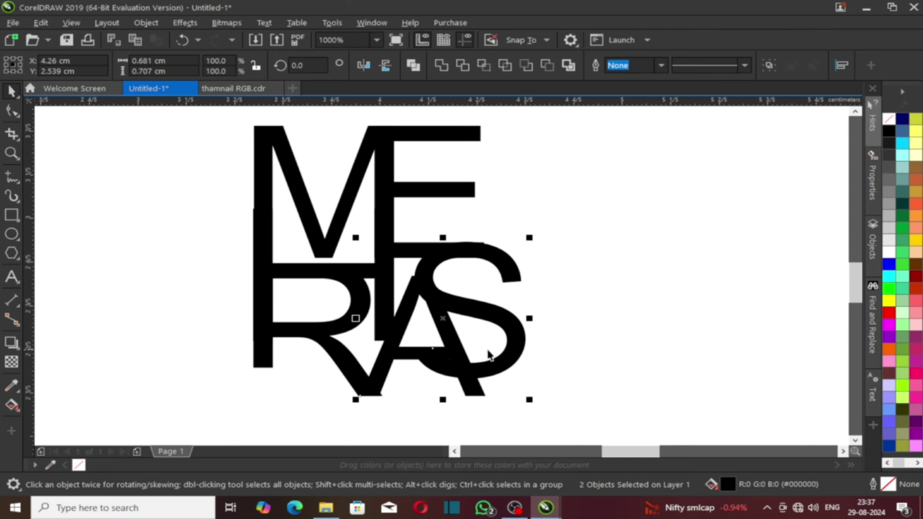
{"action": "scroll", "coordinate": [418, 295], "scroll_direction": "up", "scroll_amount": 2}
{"action": "left_click", "coordinate": [509, 316]}
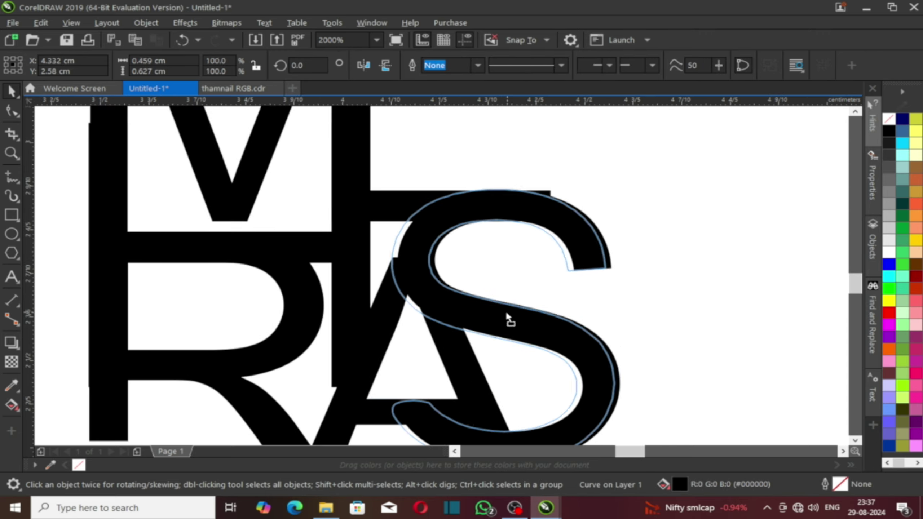
{"action": "left_click_drag", "start_coordinate": [506, 314], "coordinate": [507, 314]}
{"action": "left_click_drag", "start_coordinate": [428, 291], "coordinate": [437, 291]}
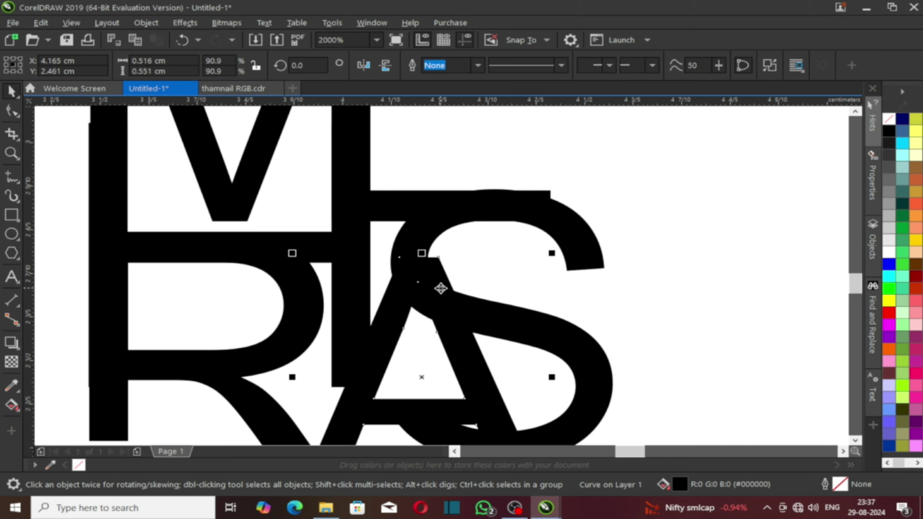
{"action": "key", "text": "ctrl+z"}
{"action": "left_click", "coordinate": [534, 324]}
{"action": "left_click_drag", "start_coordinate": [535, 324], "coordinate": [540, 325]}
{"action": "scroll", "coordinate": [456, 275], "scroll_direction": "down", "scroll_amount": 2}
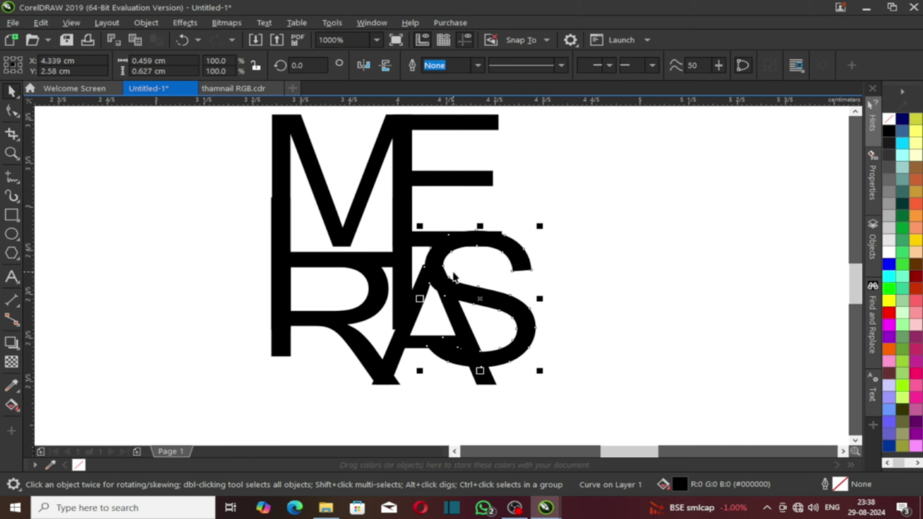
Step: Shorten the E's lowest arm so it ends inside the upper curve of the S
{"action": "scroll", "coordinate": [492, 235], "scroll_direction": "up", "scroll_amount": 4}
{"action": "left_click", "coordinate": [11, 111]}
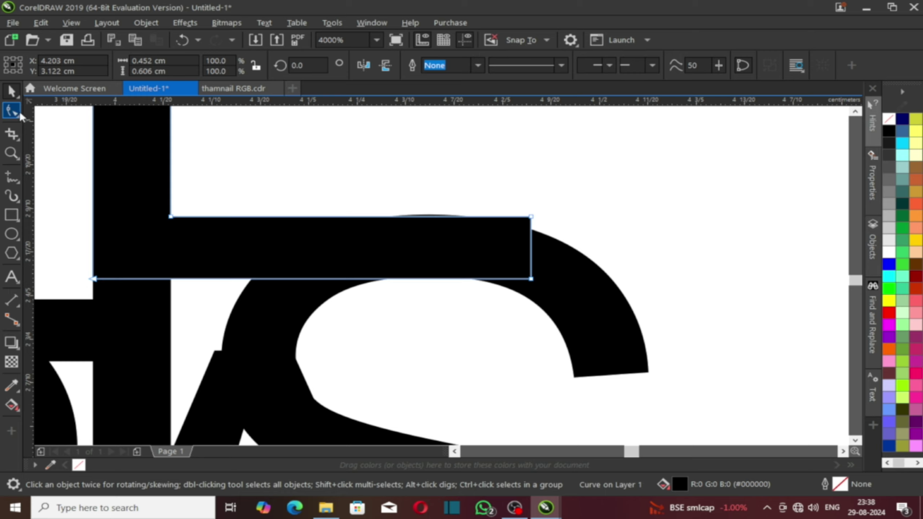
{"action": "left_click_drag", "start_coordinate": [461, 199], "coordinate": [443, 280]}
{"action": "scroll", "coordinate": [603, 256], "scroll_direction": "down", "scroll_amount": 2}
{"action": "key", "text": "space"}
{"action": "left_click", "coordinate": [659, 363]}
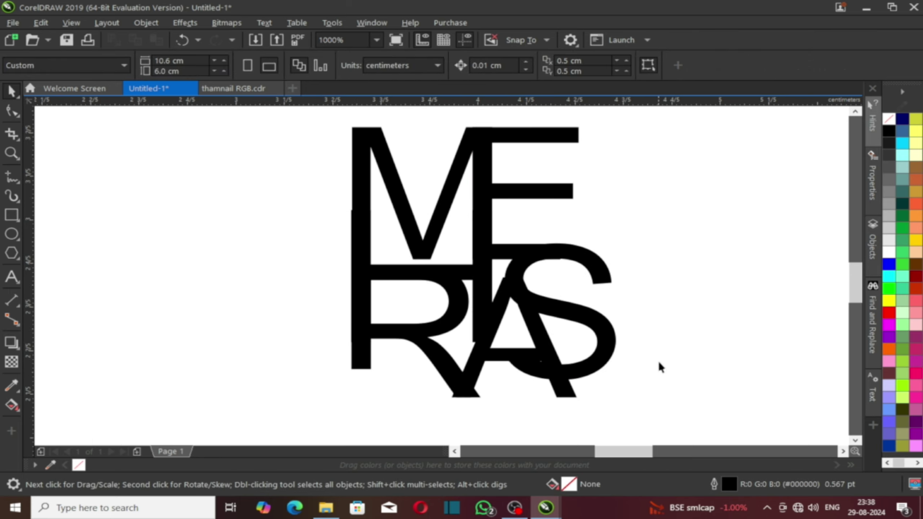
Step: Nudge the nodes of the H's left stem right until its outer edge lines up with the M's left stem
{"action": "left_click", "coordinate": [418, 331]}
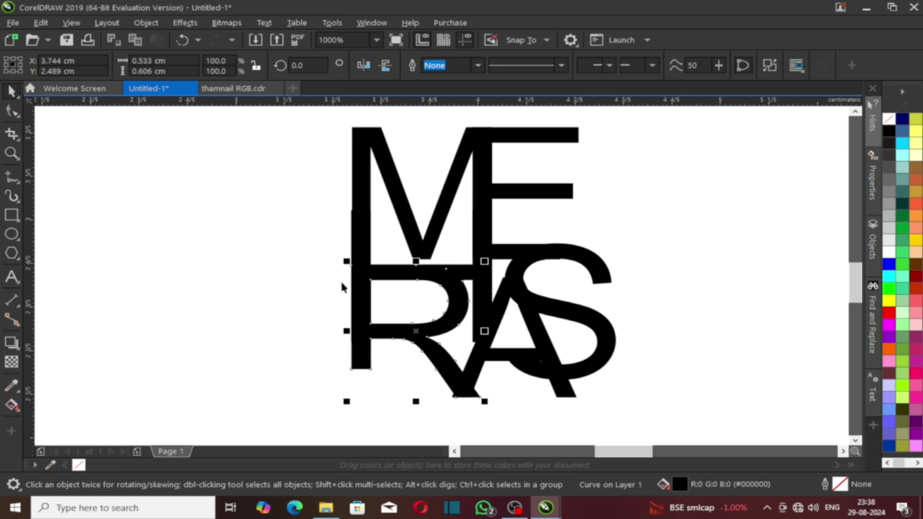
{"action": "scroll", "coordinate": [357, 214], "scroll_direction": "up", "scroll_amount": 2}
{"action": "left_click", "coordinate": [354, 214]}
{"action": "scroll", "coordinate": [376, 205], "scroll_direction": "down", "scroll_amount": 3}
{"action": "key", "text": "F10"}
{"action": "scroll", "coordinate": [402, 212], "scroll_direction": "up", "scroll_amount": 3}
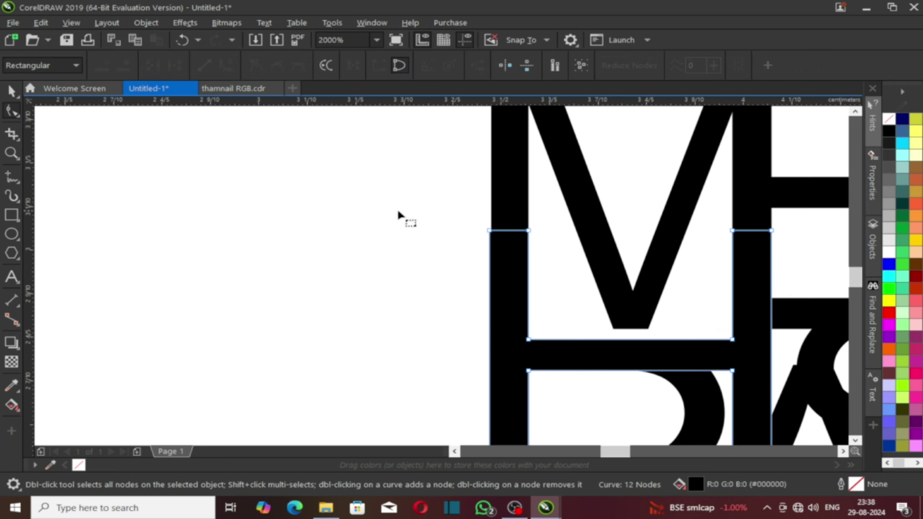
{"action": "scroll", "coordinate": [443, 196], "scroll_direction": "down", "scroll_amount": 2}
{"action": "scroll", "coordinate": [488, 291], "scroll_direction": "up", "scroll_amount": 4}
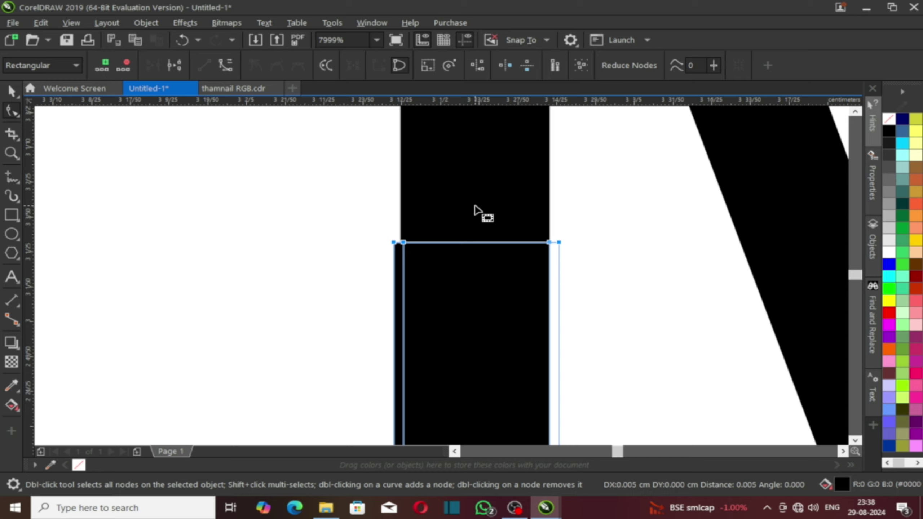
{"action": "scroll", "coordinate": [401, 253], "scroll_direction": "up", "scroll_amount": 2}
{"action": "scroll", "coordinate": [519, 284], "scroll_direction": "down", "scroll_amount": 4}
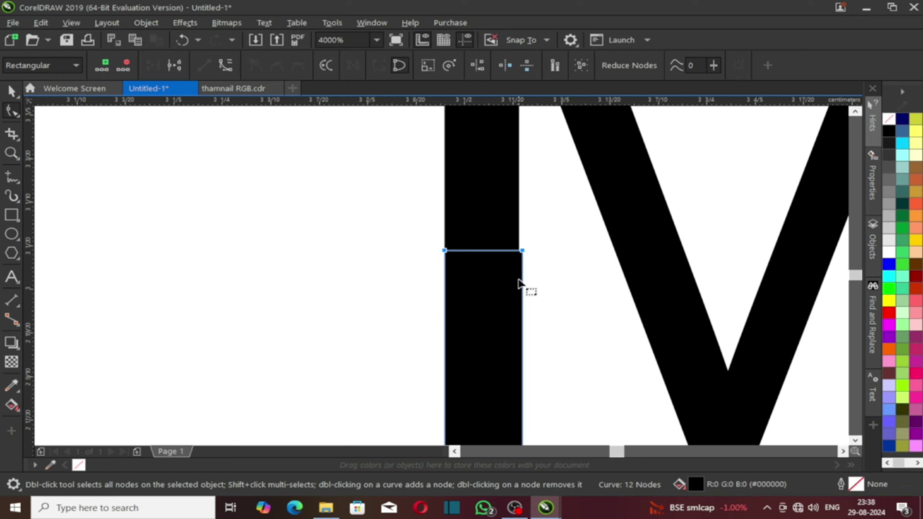
{"action": "key", "text": "space"}
{"action": "left_click", "coordinate": [467, 312]}
{"action": "scroll", "coordinate": [398, 297], "scroll_direction": "down", "scroll_amount": 1}
{"action": "scroll", "coordinate": [482, 257], "scroll_direction": "up", "scroll_amount": 1}
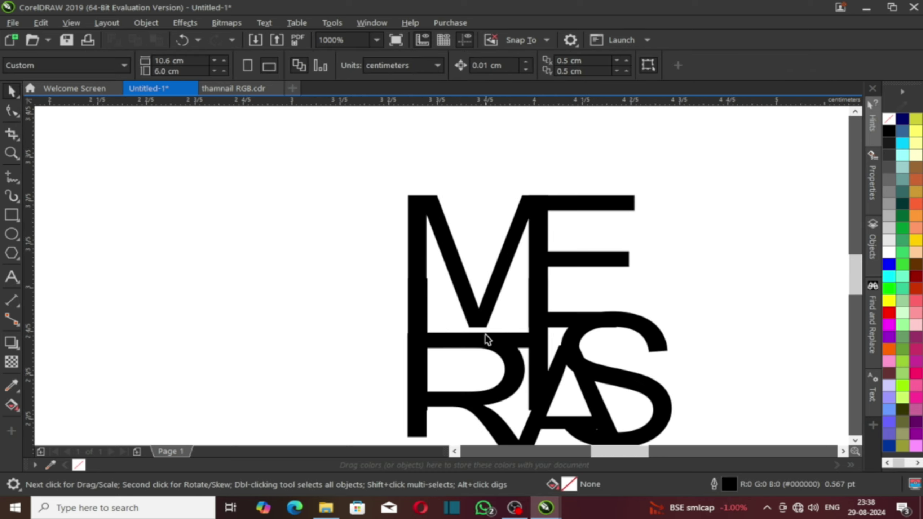
Step: Move the H up slightly so its crossbar meets the lower point of the M
{"action": "left_click_drag", "start_coordinate": [485, 339], "coordinate": [497, 322]}
{"action": "scroll", "coordinate": [498, 324], "scroll_direction": "up", "scroll_amount": 1}
{"action": "scroll", "coordinate": [440, 287], "scroll_direction": "down", "scroll_amount": 2}
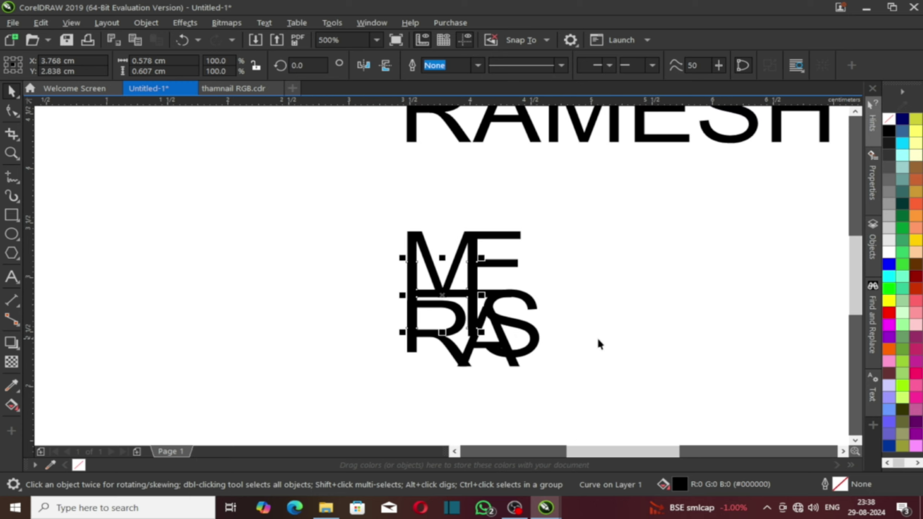
{"action": "left_click", "coordinate": [647, 339]}
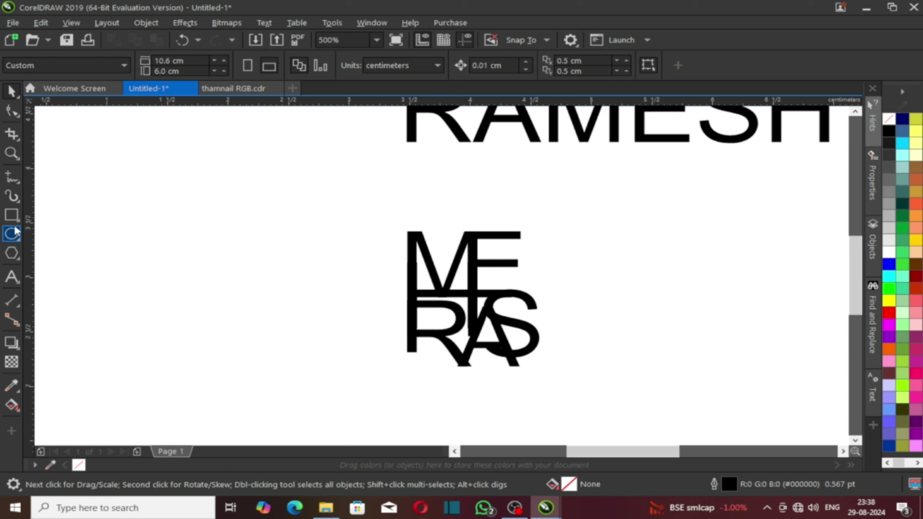
{"action": "left_click", "coordinate": [10, 184]}
{"action": "left_click", "coordinate": [77, 178]}
{"action": "scroll", "coordinate": [497, 386], "scroll_direction": "up", "scroll_amount": 1}
{"action": "mouse_move", "coordinate": [432, 347]}
{"action": "left_mouse_down"}
{"action": "mouse_move", "coordinate": [451, 364]}
{"action": "mouse_move", "coordinate": [542, 376]}
{"action": "mouse_move", "coordinate": [617, 322]}
{"action": "left_mouse_up"}
{"action": "left_click_drag", "start_coordinate": [612, 164], "coordinate": [618, 162]}
{"action": "scroll", "coordinate": [348, 309], "scroll_direction": "down", "scroll_amount": 1}
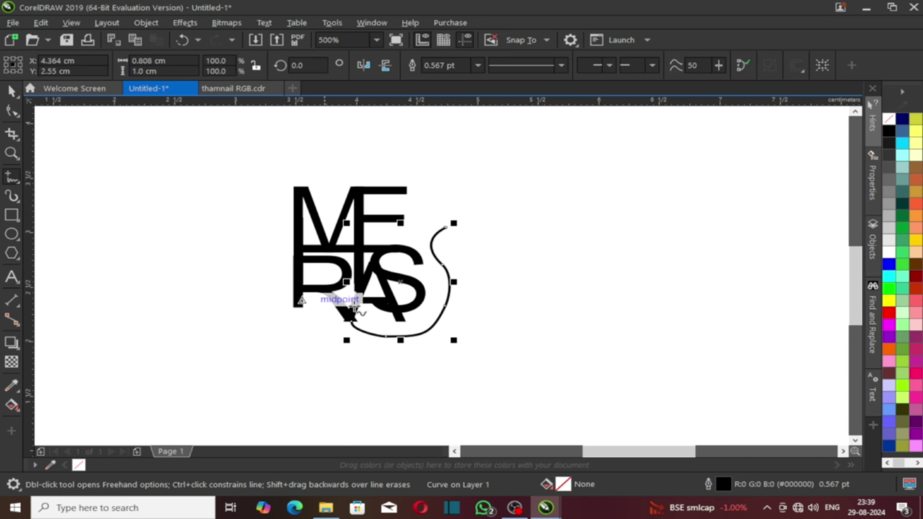
{"action": "scroll", "coordinate": [348, 308], "scroll_direction": "up", "scroll_amount": 1}
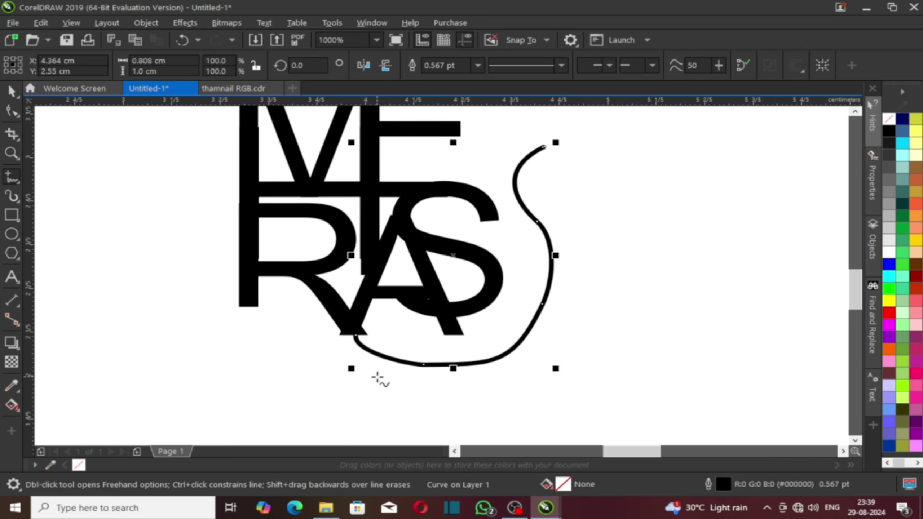
{"action": "key", "text": "Delete"}
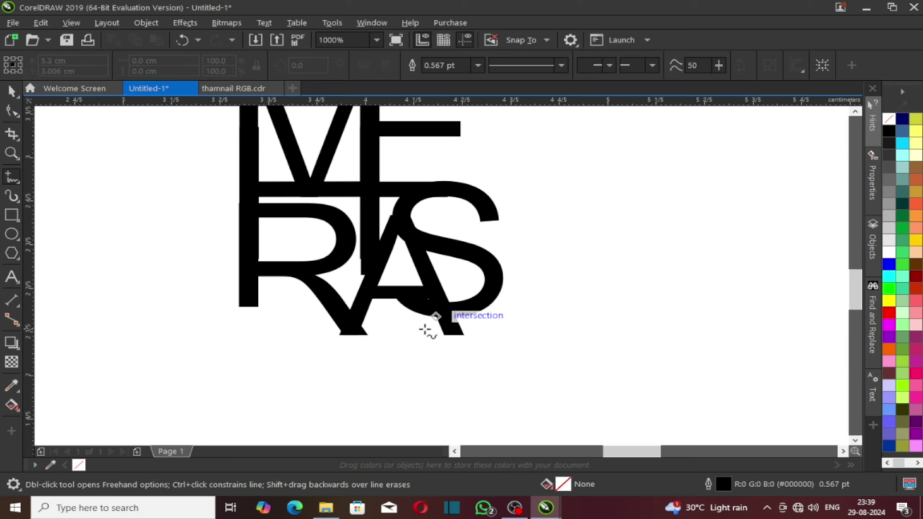
{"action": "scroll", "coordinate": [481, 304], "scroll_direction": "up", "scroll_amount": 2}
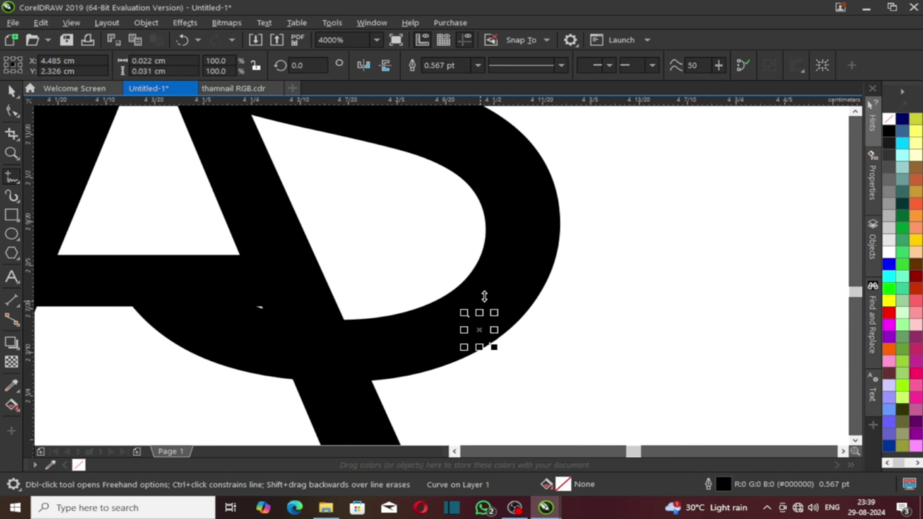
Step: Move the S slightly right, keeping it overlapped with the A's right leg and the E's lowest arm
{"action": "key", "text": "space"}
{"action": "left_click", "coordinate": [449, 331]}
{"action": "left_click_drag", "start_coordinate": [447, 329], "coordinate": [383, 221]}
{"action": "scroll", "coordinate": [466, 330], "scroll_direction": "down", "scroll_amount": 2}
{"action": "scroll", "coordinate": [436, 320], "scroll_direction": "up", "scroll_amount": 1}
{"action": "scroll", "coordinate": [424, 215], "scroll_direction": "down", "scroll_amount": 2}
{"action": "left_click", "coordinate": [366, 289]}
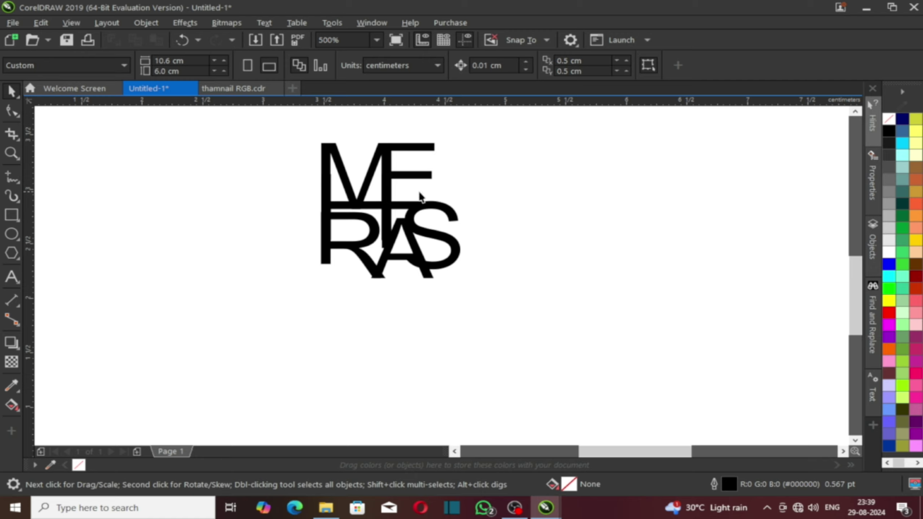
Step: Extend the E's upper and middle arms to the right, until the upper arm nearly reaches the S's outer edge
{"action": "left_click", "coordinate": [404, 145]}
{"action": "left_click", "coordinate": [12, 111]}
{"action": "scroll", "coordinate": [406, 137], "scroll_direction": "up", "scroll_amount": 1}
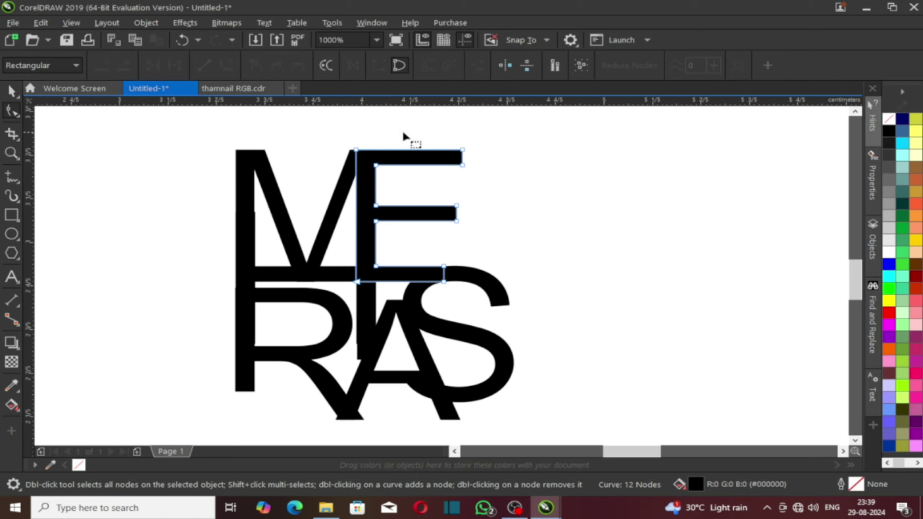
{"action": "left_click_drag", "start_coordinate": [403, 131], "coordinate": [483, 239]}
{"action": "left_click_drag", "start_coordinate": [451, 206], "coordinate": [502, 206]}
{"action": "key", "text": "space"}
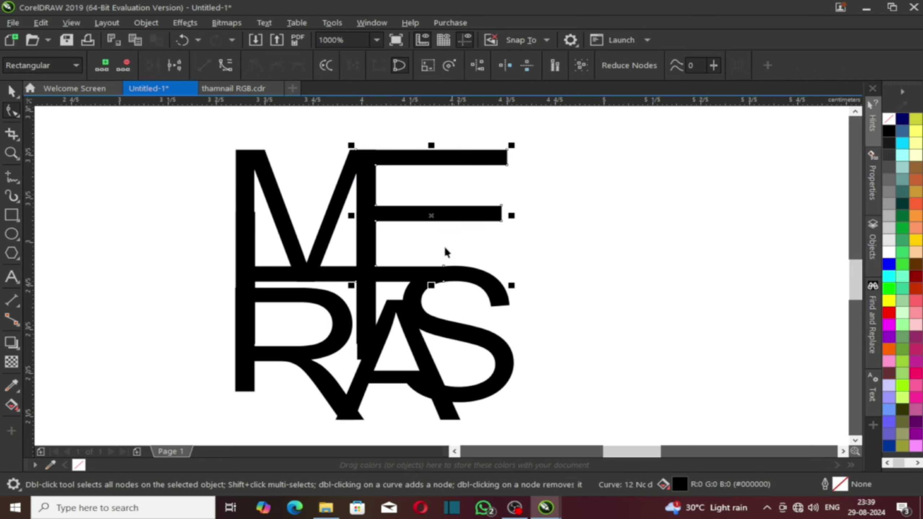
{"action": "scroll", "coordinate": [437, 240], "scroll_direction": "down", "scroll_amount": 1}
{"action": "left_click", "coordinate": [559, 284]}
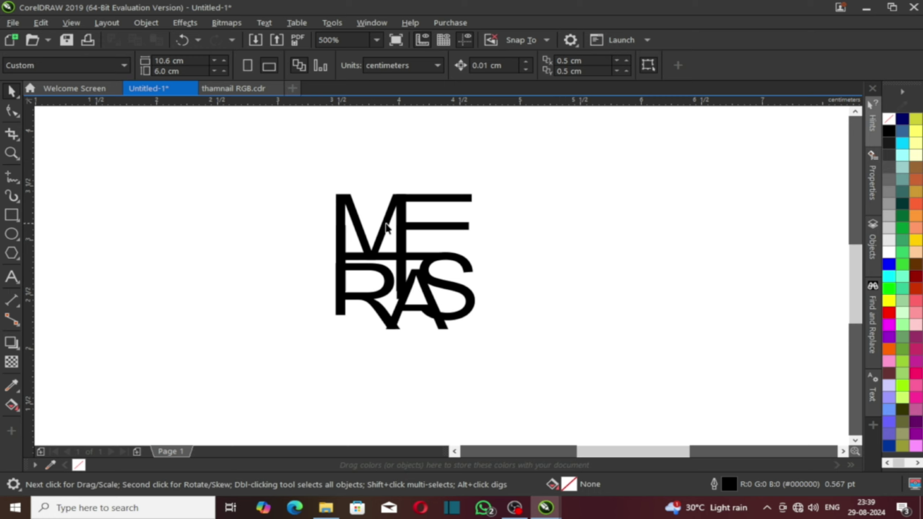
Step: Extend the E's lowest arm to the right so it ends level with the E's upper arm
{"action": "left_click", "coordinate": [405, 234]}
{"action": "left_click", "coordinate": [12, 111]}
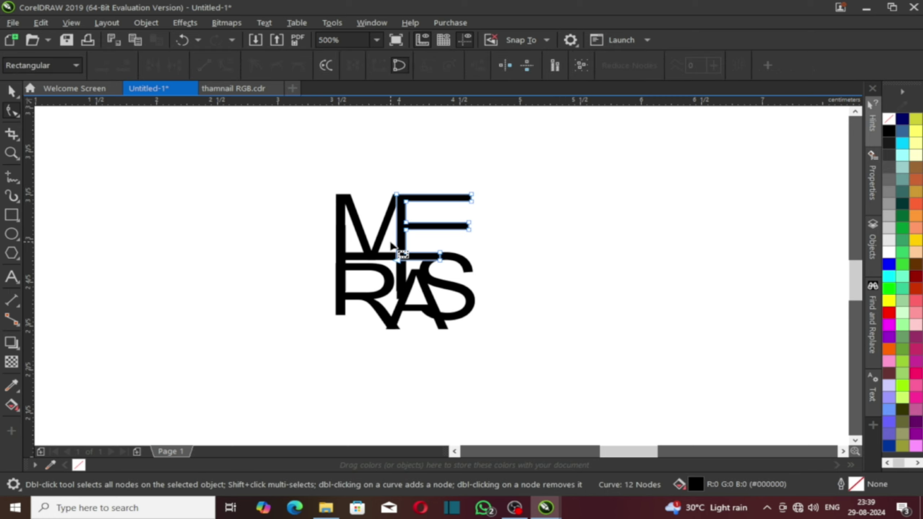
{"action": "scroll", "coordinate": [391, 244], "scroll_direction": "up", "scroll_amount": 1}
{"action": "left_click_drag", "start_coordinate": [464, 244], "coordinate": [525, 308]}
{"action": "left_click_drag", "start_coordinate": [489, 278], "coordinate": [554, 280]}
{"action": "key", "text": "space"}
{"action": "left_click", "coordinate": [611, 351]}
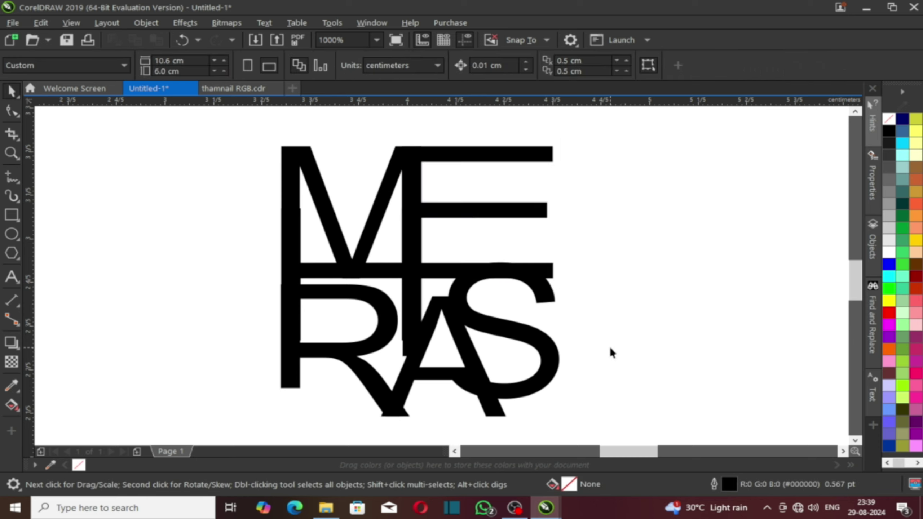
Step: Shorten the H's right stem so it ends just below the crossbar
{"action": "left_click", "coordinate": [416, 299]}
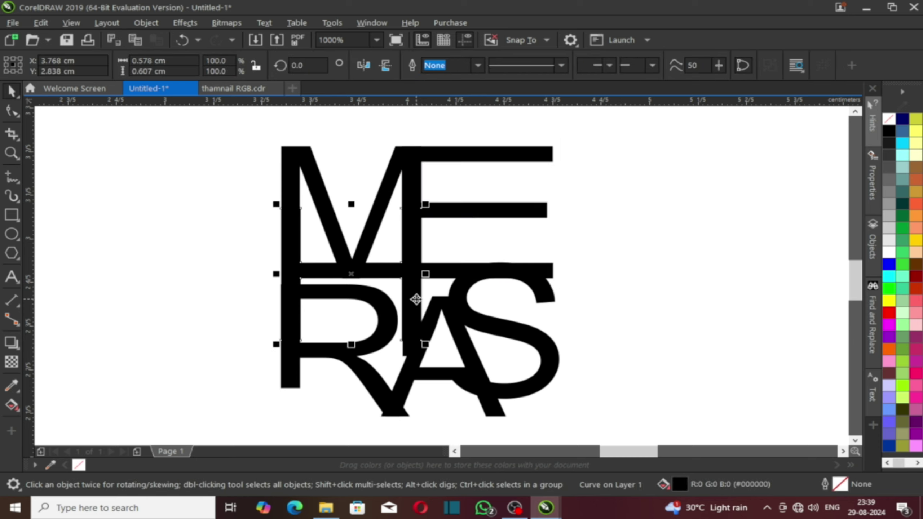
{"action": "left_click", "coordinate": [10, 116]}
{"action": "scroll", "coordinate": [381, 334], "scroll_direction": "up", "scroll_amount": 1}
{"action": "left_click_drag", "start_coordinate": [464, 350], "coordinate": [464, 240]}
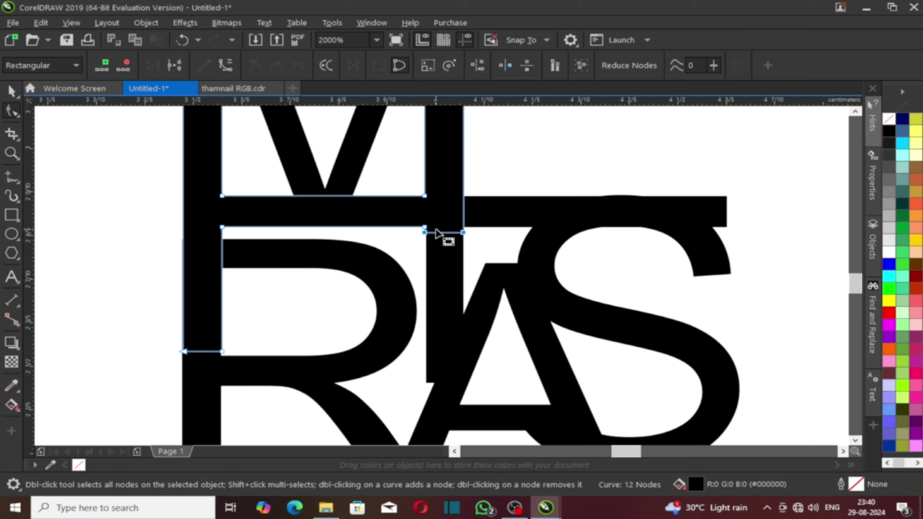
Step: Shorten the M's right stem to end level with the H's right stem, just below the crossbar
{"action": "left_click", "coordinate": [435, 314]}
{"action": "left_click_drag", "start_coordinate": [418, 364], "coordinate": [463, 228]}
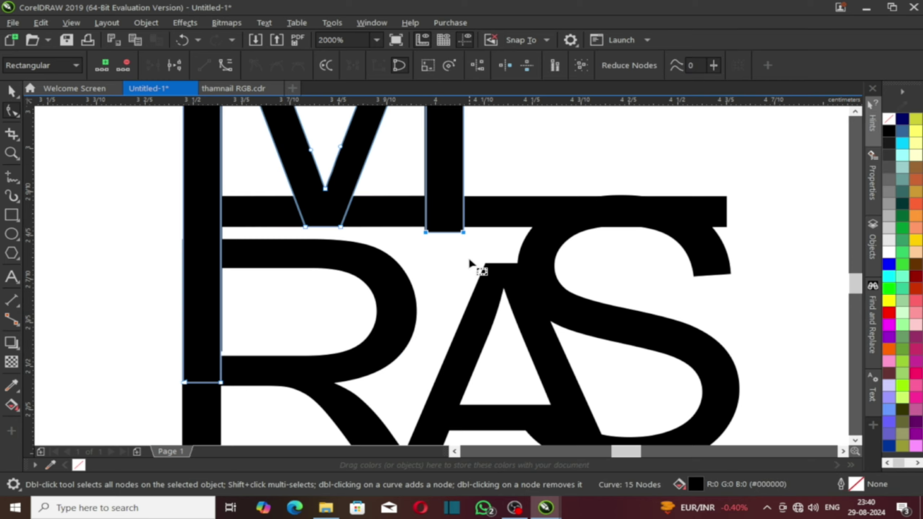
{"action": "key", "text": "space"}
{"action": "scroll", "coordinate": [414, 254], "scroll_direction": "down", "scroll_amount": 1}
{"action": "left_click", "coordinate": [649, 368]}
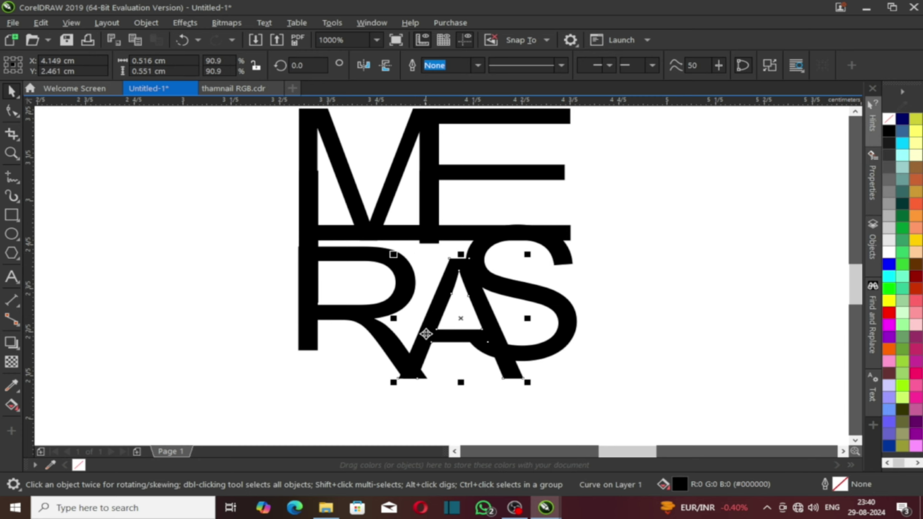
Step: Move the A left to X 4.088 cm and up to Y 2.501 cm, beneath the H's right stem
{"action": "left_click_drag", "start_coordinate": [427, 334], "coordinate": [412, 336]}
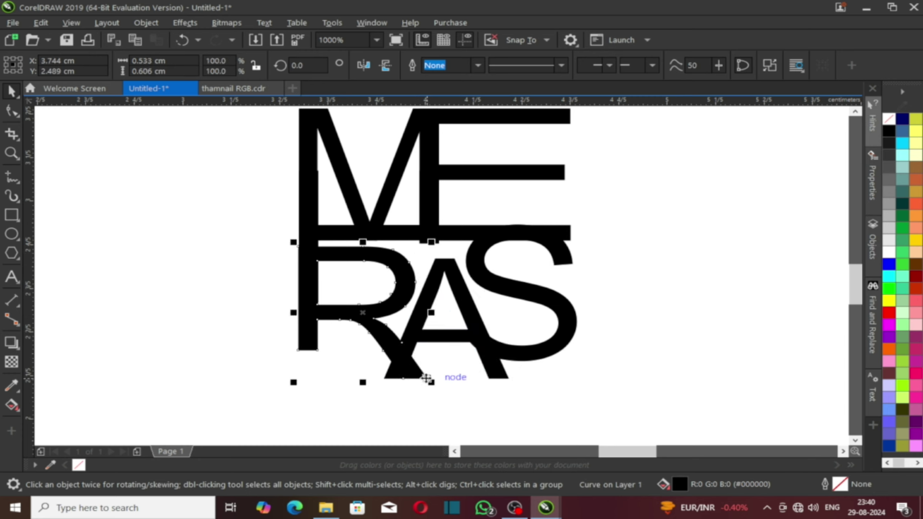
{"action": "left_click_drag", "start_coordinate": [447, 276], "coordinate": [442, 275]}
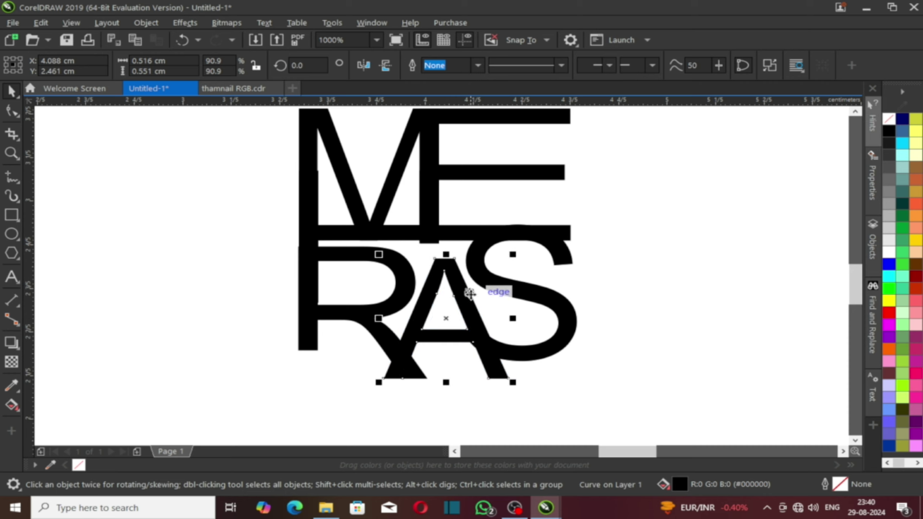
{"action": "key", "text": "ctrl+z"}
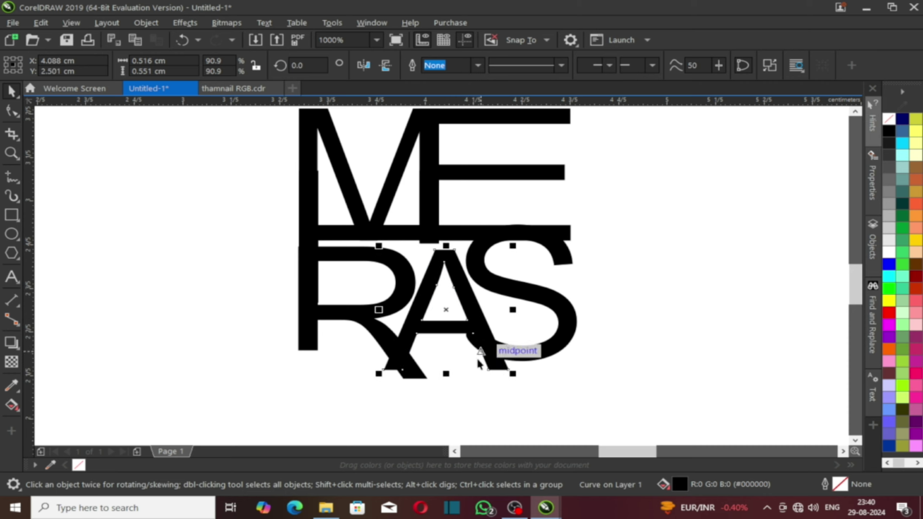
Step: Shorten the R's diagonal leg by moving its end nodes up so it ends inside the A's left leg
{"action": "left_click", "coordinate": [368, 329]}
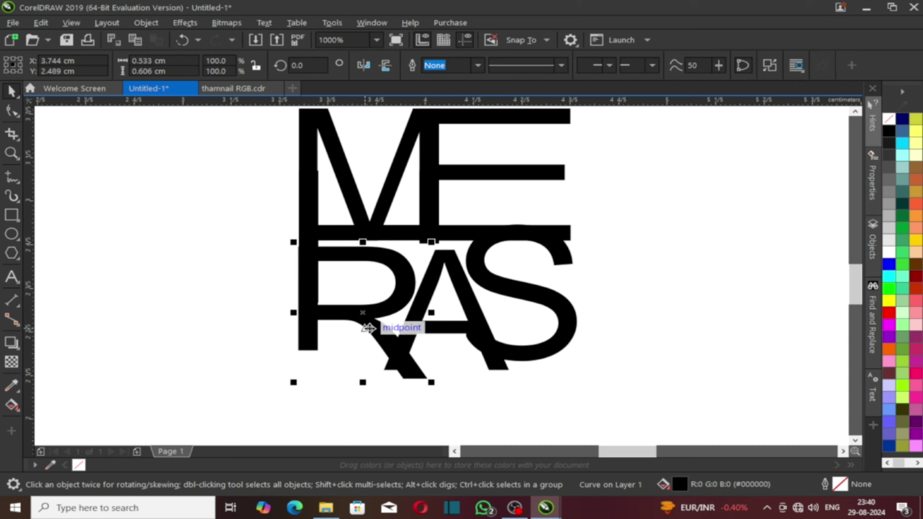
{"action": "left_click", "coordinate": [10, 113]}
{"action": "scroll", "coordinate": [392, 359], "scroll_direction": "up", "scroll_amount": 2}
{"action": "left_click_drag", "start_coordinate": [456, 397], "coordinate": [419, 340]}
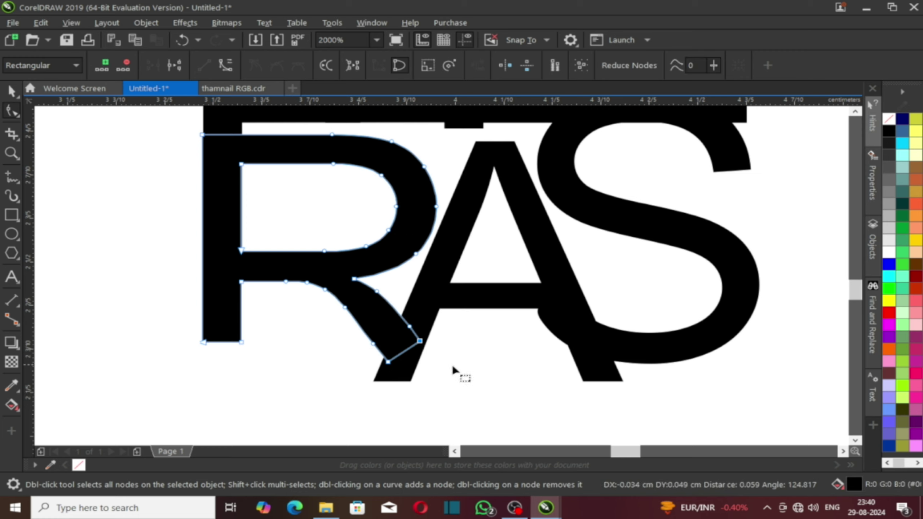
{"action": "key", "text": "space"}
{"action": "left_click", "coordinate": [454, 368]}
{"action": "scroll", "coordinate": [404, 364], "scroll_direction": "down", "scroll_amount": 1}
Step: Lower the end of the H's right stem in small nudges until it reaches the height of the A's top edge
{"action": "left_click", "coordinate": [434, 243]}
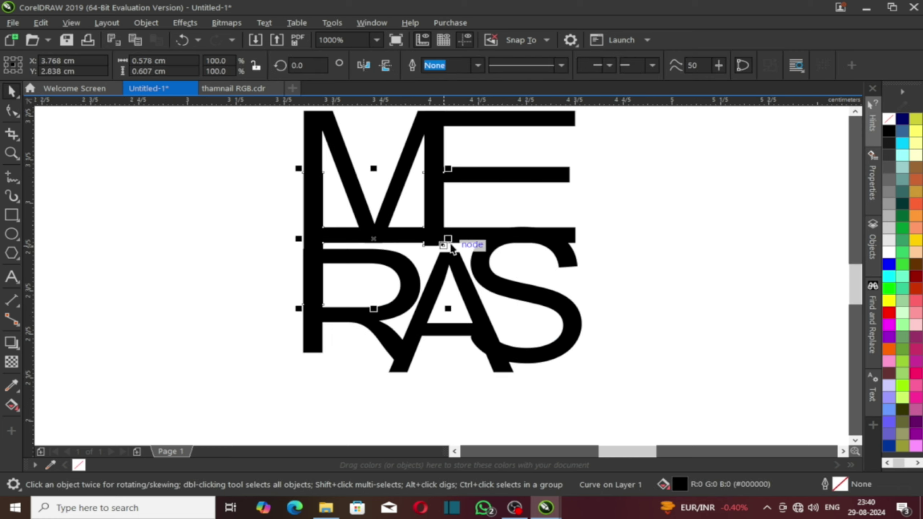
{"action": "left_click", "coordinate": [425, 227]}
{"action": "scroll", "coordinate": [426, 228], "scroll_direction": "up", "scroll_amount": 1}
{"action": "left_click", "coordinate": [447, 257]}
{"action": "left_click", "coordinate": [7, 114]}
{"action": "scroll", "coordinate": [406, 230], "scroll_direction": "up", "scroll_amount": 1}
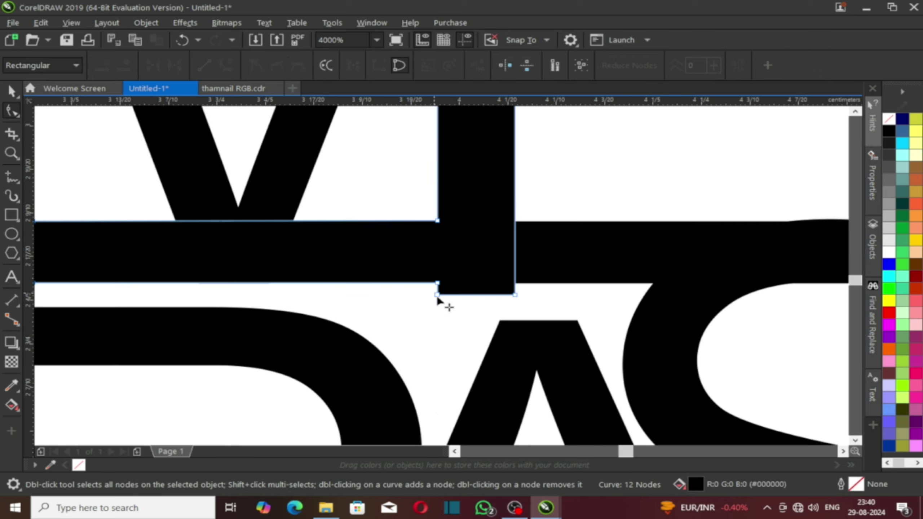
{"action": "scroll", "coordinate": [474, 276], "scroll_direction": "down", "scroll_amount": 1}
{"action": "key", "text": "ctrl+z"}
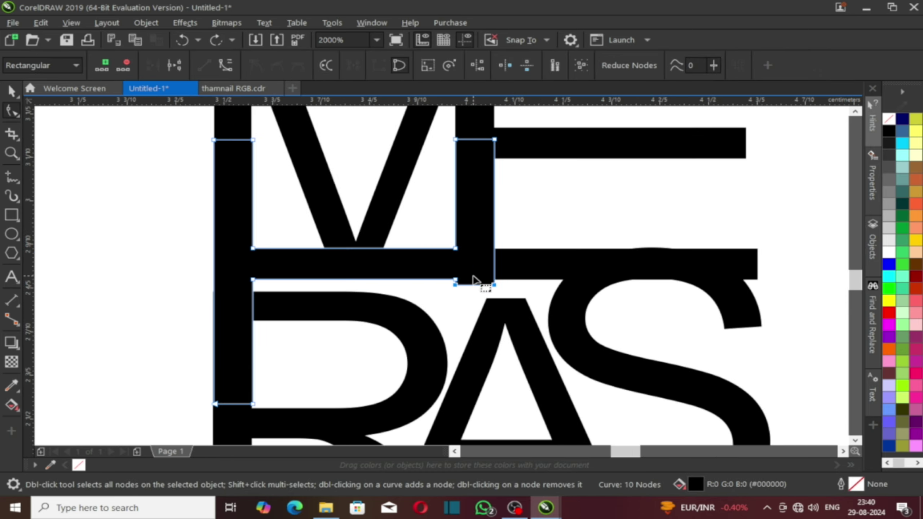
{"action": "scroll", "coordinate": [485, 283], "scroll_direction": "down", "scroll_amount": 1}
{"action": "scroll", "coordinate": [486, 291], "scroll_direction": "up", "scroll_amount": 2}
{"action": "key", "text": "Down"}
{"action": "key", "text": "Down"}
{"action": "key", "text": "Down"}
{"action": "scroll", "coordinate": [552, 291], "scroll_direction": "down", "scroll_amount": 2}
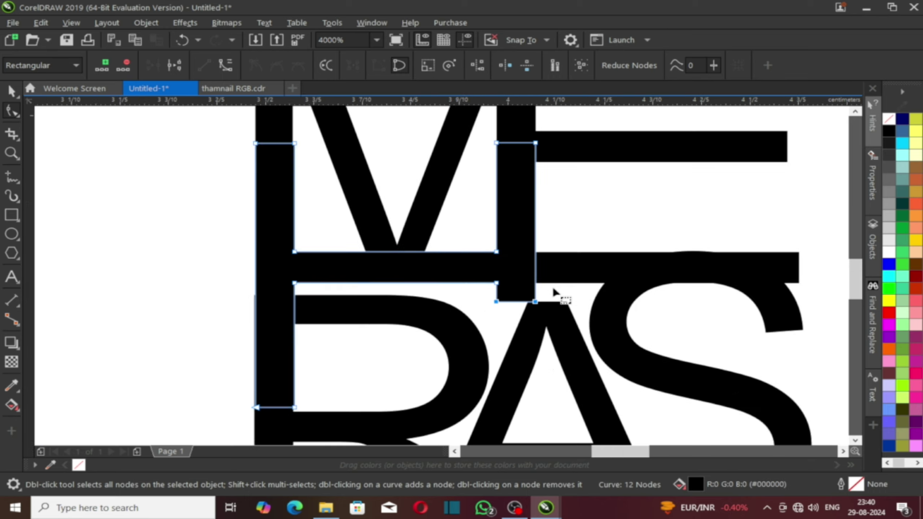
{"action": "key", "text": "space"}
{"action": "left_click", "coordinate": [726, 340]}
Step: Move the R, A and S together to the left so the A's top sits centred under the H's right stem
{"action": "left_click", "coordinate": [503, 320]}
{"action": "left_click", "coordinate": [542, 366], "text": "shift"}
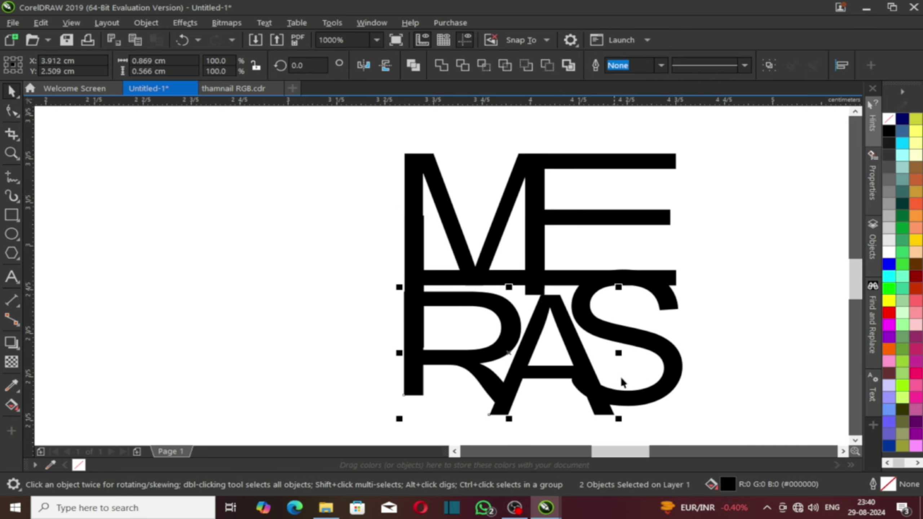
{"action": "left_click_drag", "start_coordinate": [626, 315], "coordinate": [610, 313]}
{"action": "scroll", "coordinate": [547, 297], "scroll_direction": "up", "scroll_amount": 1}
{"action": "scroll", "coordinate": [547, 297], "scroll_direction": "up", "scroll_amount": 1}
{"action": "left_click_drag", "start_coordinate": [540, 303], "coordinate": [532, 303]}
{"action": "scroll", "coordinate": [532, 303], "scroll_direction": "up", "scroll_amount": 3}
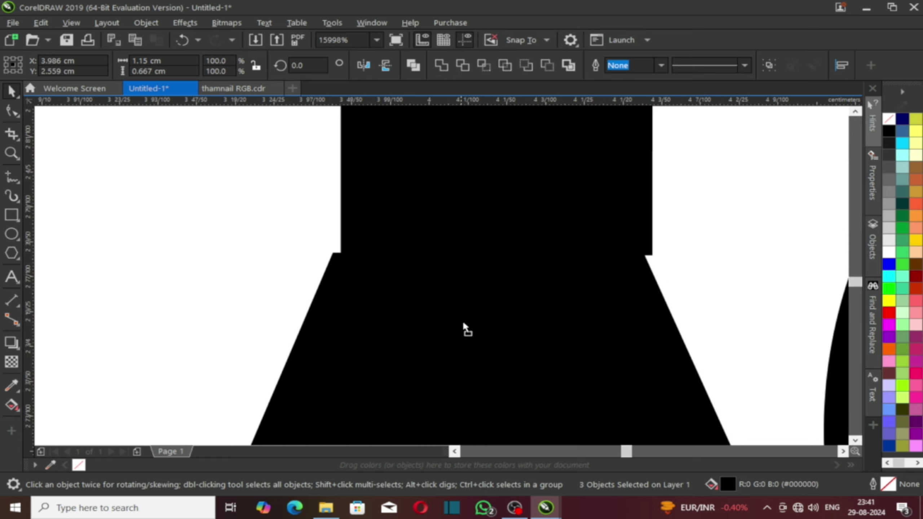
{"action": "mouse_move", "coordinate": [469, 321]}
{"action": "left_mouse_down"}
{"action": "mouse_move", "coordinate": [459, 322]}
{"action": "mouse_move", "coordinate": [467, 322]}
{"action": "left_mouse_up"}
{"action": "scroll", "coordinate": [456, 271], "scroll_direction": "down", "scroll_amount": 4}
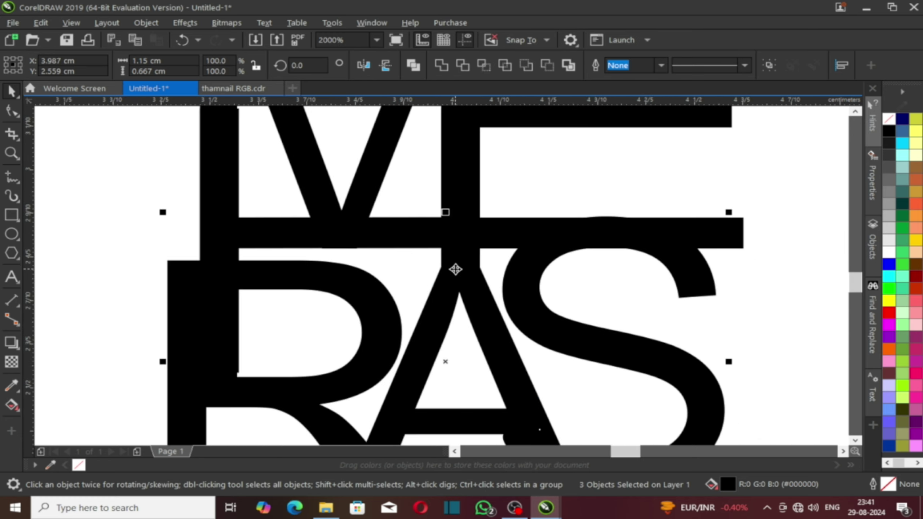
Step: Move the nodes along the R's left edge to the right so its stem lines up with the M's left stem
{"action": "left_click", "coordinate": [325, 328]}
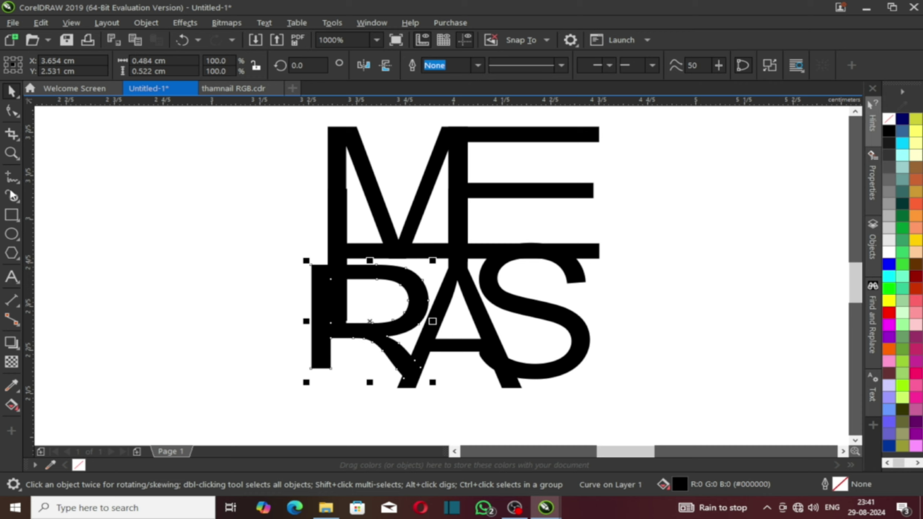
{"action": "key", "text": "F10"}
{"action": "left_click_drag", "start_coordinate": [217, 216], "coordinate": [361, 388]}
{"action": "scroll", "coordinate": [320, 266], "scroll_direction": "up", "scroll_amount": 1}
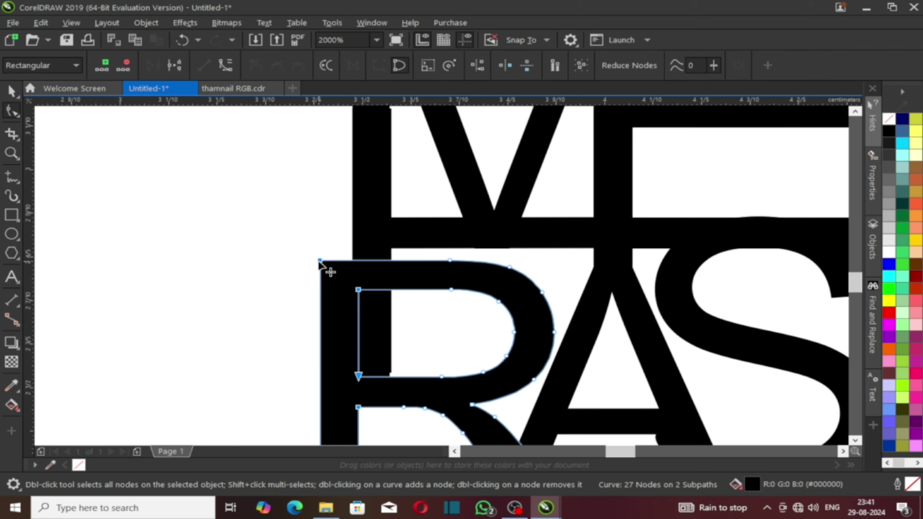
{"action": "left_click_drag", "start_coordinate": [320, 266], "coordinate": [354, 264]}
{"action": "scroll", "coordinate": [494, 375], "scroll_direction": "down", "scroll_amount": 1}
{"action": "key", "text": "space"}
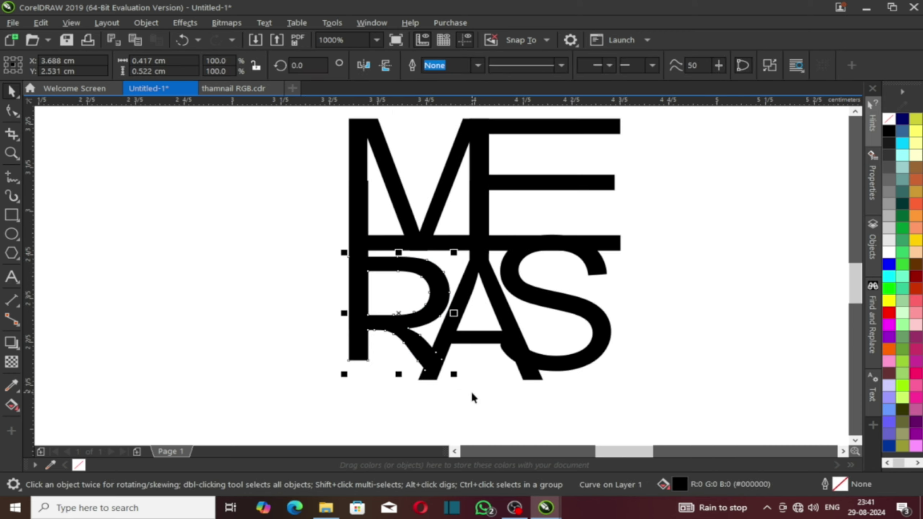
{"action": "left_click", "coordinate": [474, 398]}
Step: Move the S down slightly so its lower curve sits about level with the A's feet
{"action": "left_click", "coordinate": [604, 345]}
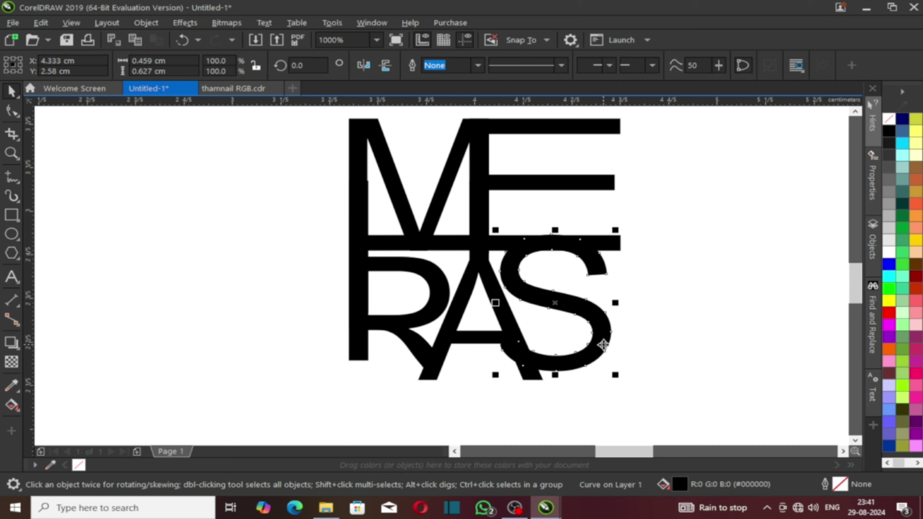
{"action": "left_click_drag", "start_coordinate": [603, 345], "coordinate": [602, 356]}
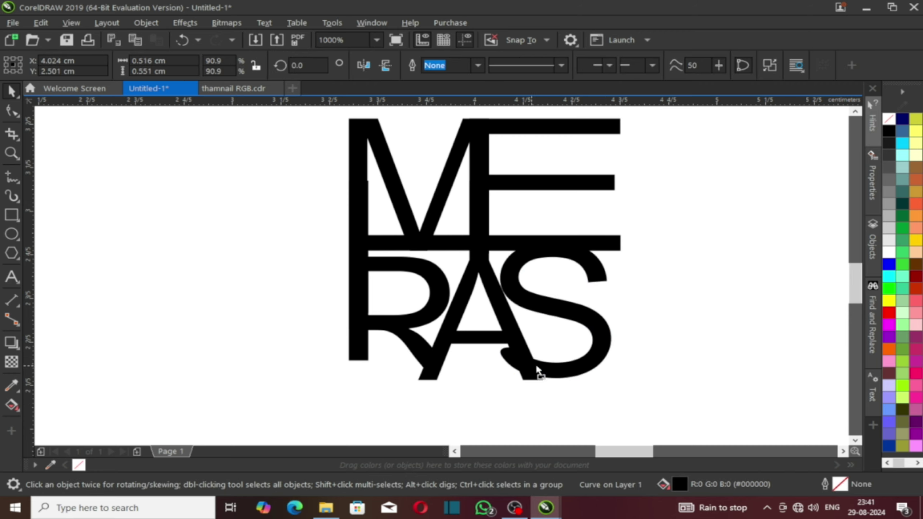
{"action": "left_click_drag", "start_coordinate": [537, 366], "coordinate": [590, 362]}
{"action": "key", "text": "ctrl+z"}
{"action": "scroll", "coordinate": [589, 363], "scroll_direction": "up", "scroll_amount": 1}
{"action": "scroll", "coordinate": [588, 364], "scroll_direction": "down", "scroll_amount": 1}
{"action": "left_click", "coordinate": [659, 385]}
{"action": "scroll", "coordinate": [502, 365], "scroll_direction": "down", "scroll_amount": 1}
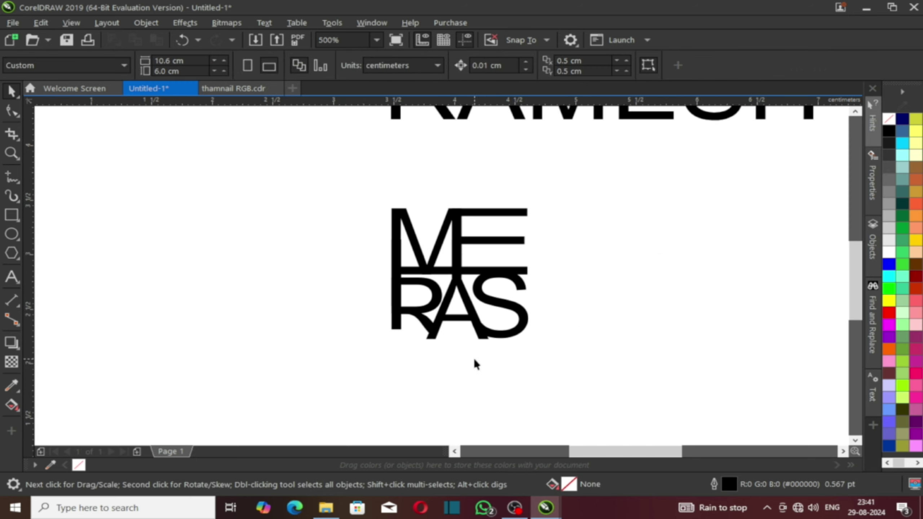
{"action": "scroll", "coordinate": [466, 318], "scroll_direction": "up", "scroll_amount": 1}
Step: Nudge the A up by 0.03 cm so its top sits just below the H's crossbar
{"action": "left_click", "coordinate": [418, 327]}
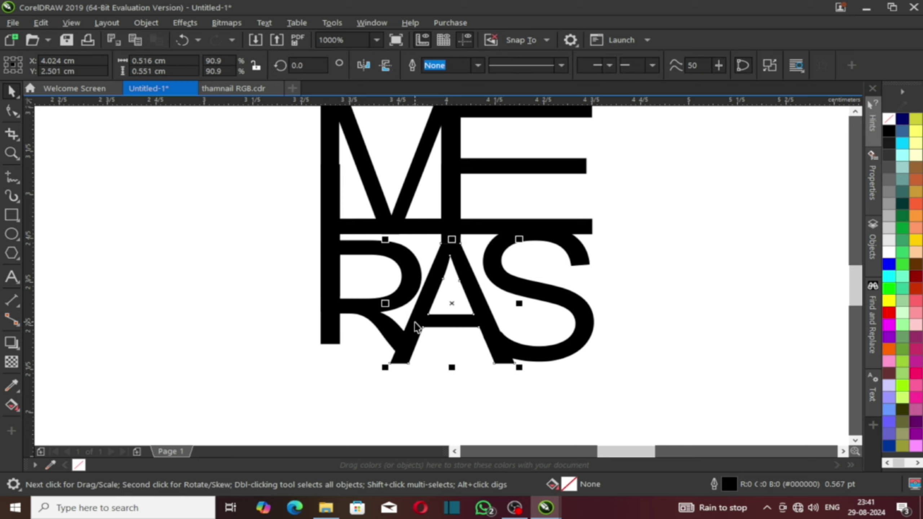
{"action": "key", "text": "Up"}
{"action": "key", "text": "Up"}
{"action": "key", "text": "Up"}
{"action": "key", "text": "Up"}
{"action": "key", "text": "Up"}
{"action": "key", "text": "Up"}
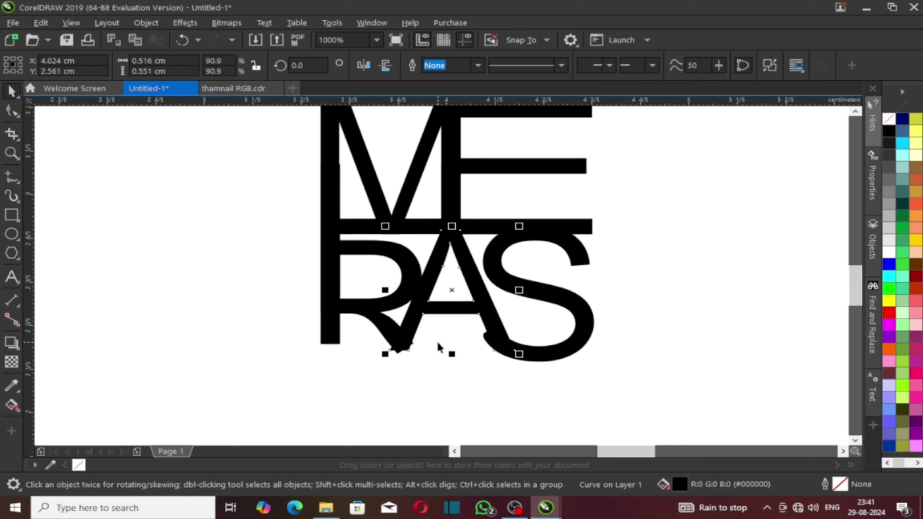
{"action": "key", "text": "Down"}
{"action": "key", "text": "Down"}
{"action": "key", "text": "Down"}
{"action": "key", "text": "F10"}
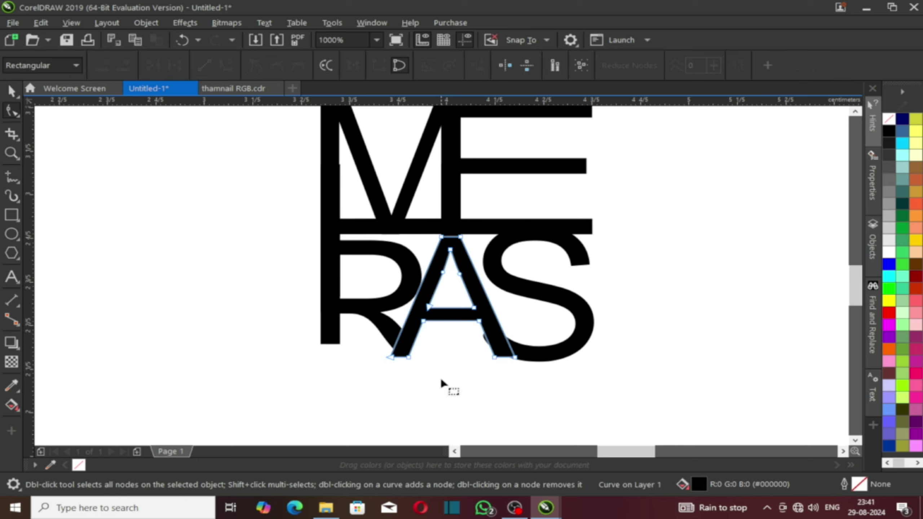
{"action": "scroll", "coordinate": [441, 378], "scroll_direction": "down", "scroll_amount": 1}
{"action": "key", "text": "space"}
Step: Extend the bottom of the R's left stem down until it is level with the A's feet
{"action": "left_click", "coordinate": [379, 337]}
{"action": "scroll", "coordinate": [379, 336], "scroll_direction": "up", "scroll_amount": 1}
{"action": "left_click", "coordinate": [11, 112]}
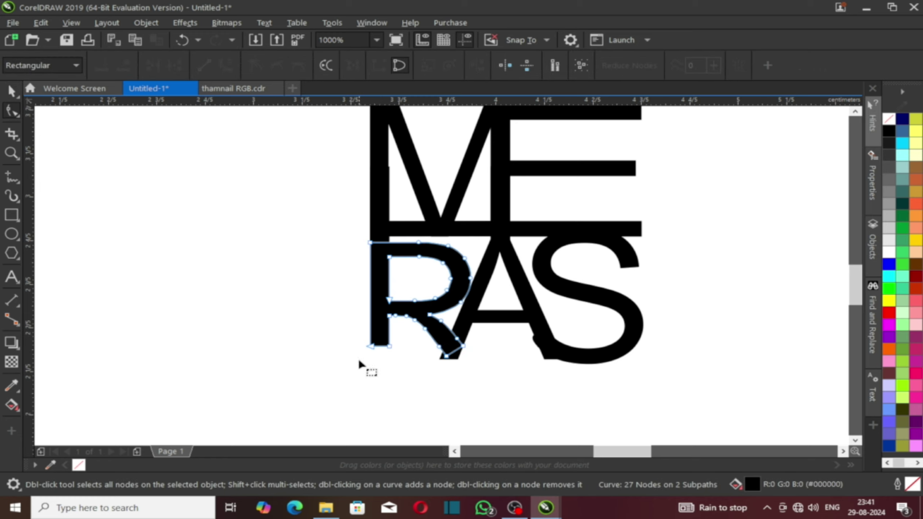
{"action": "scroll", "coordinate": [404, 353], "scroll_direction": "up", "scroll_amount": 2}
{"action": "left_click_drag", "start_coordinate": [373, 353], "coordinate": [374, 373]}
{"action": "key", "text": "space"}
{"action": "left_click", "coordinate": [397, 347]}
{"action": "scroll", "coordinate": [380, 332], "scroll_direction": "down", "scroll_amount": 3}
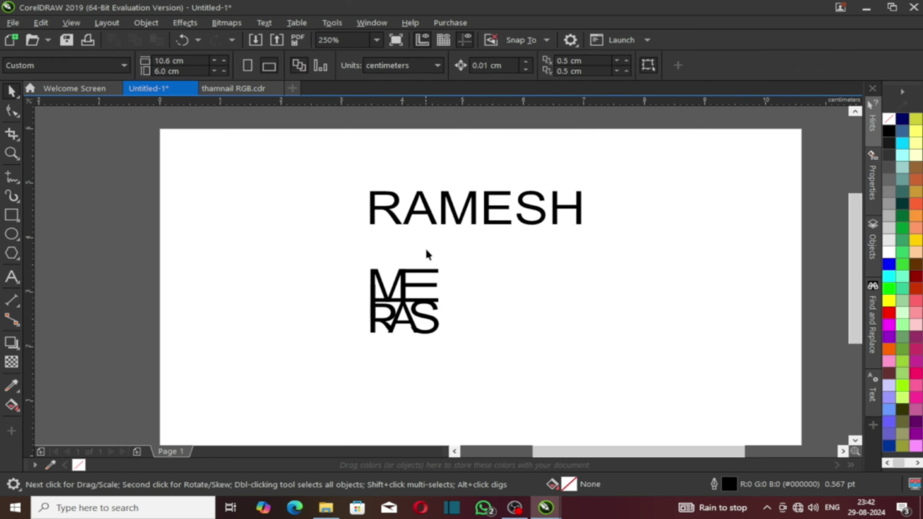
Step: Move the original name text directly beneath the monogram and scale it down to about 1.208 cm wide
{"action": "left_click_drag", "start_coordinate": [445, 218], "coordinate": [418, 360]}
{"action": "left_click_drag", "start_coordinate": [558, 329], "coordinate": [489, 335]}
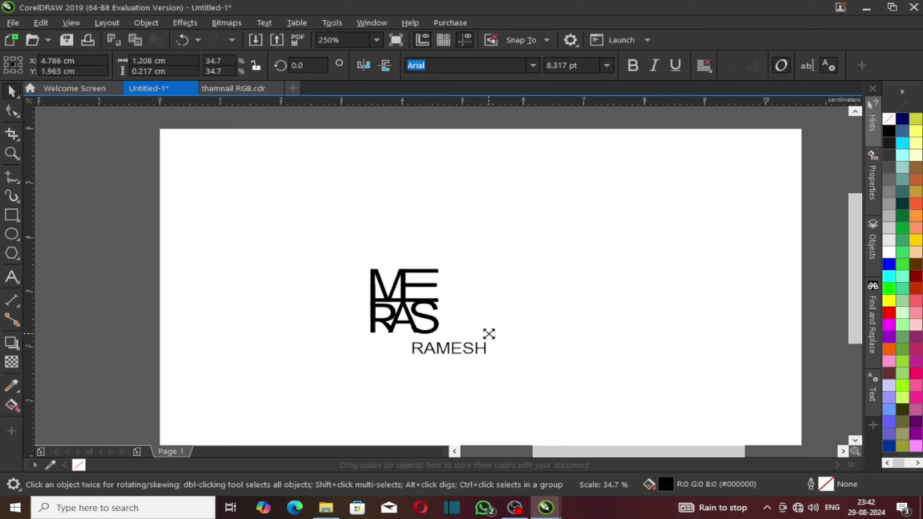
{"action": "scroll", "coordinate": [445, 355], "scroll_direction": "up", "scroll_amount": 2}
{"action": "left_click_drag", "start_coordinate": [445, 359], "coordinate": [359, 347]}
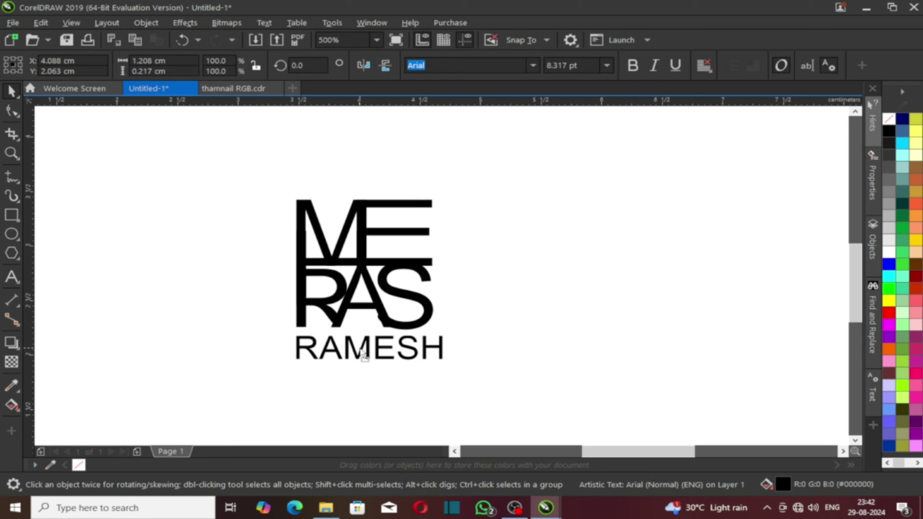
Step: Shrink the name text beneath the monogram to about 1.086 cm wide to match the monogram's width
{"action": "left_click", "coordinate": [319, 322], "text": "shift"}
{"action": "scroll", "coordinate": [381, 336], "scroll_direction": "up", "scroll_amount": 2}
{"action": "left_click", "coordinate": [418, 352]}
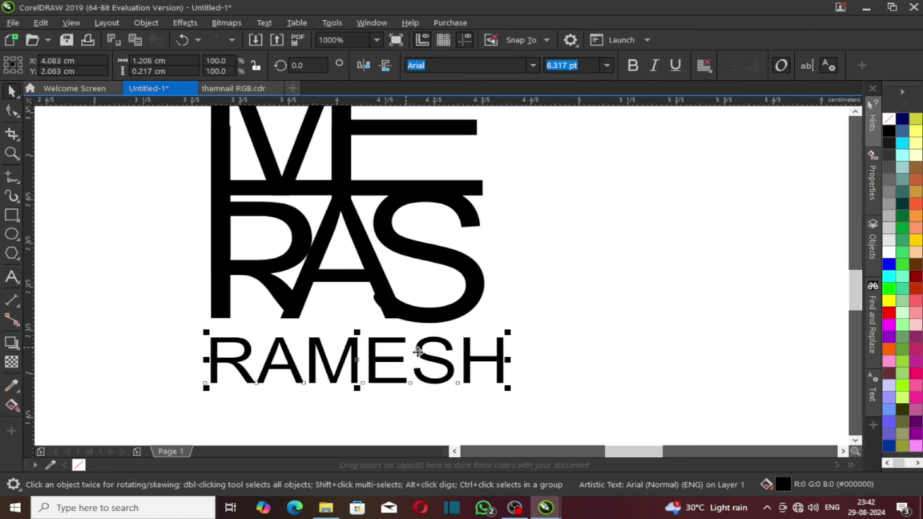
{"action": "left_click_drag", "start_coordinate": [509, 389], "coordinate": [480, 392]}
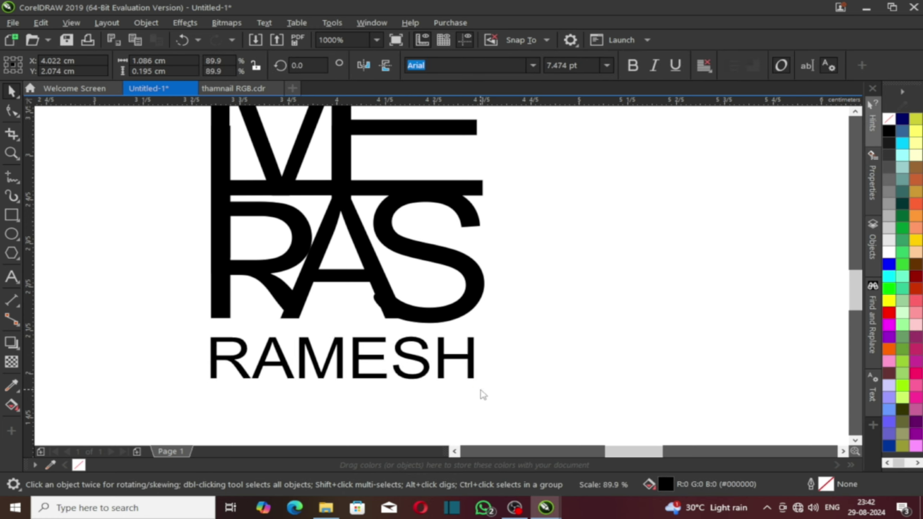
Step: Change the name text's font to Times New Roman in the Normal-Italic style
{"action": "left_click", "coordinate": [533, 66]}
{"action": "type", "text": "TIME"}
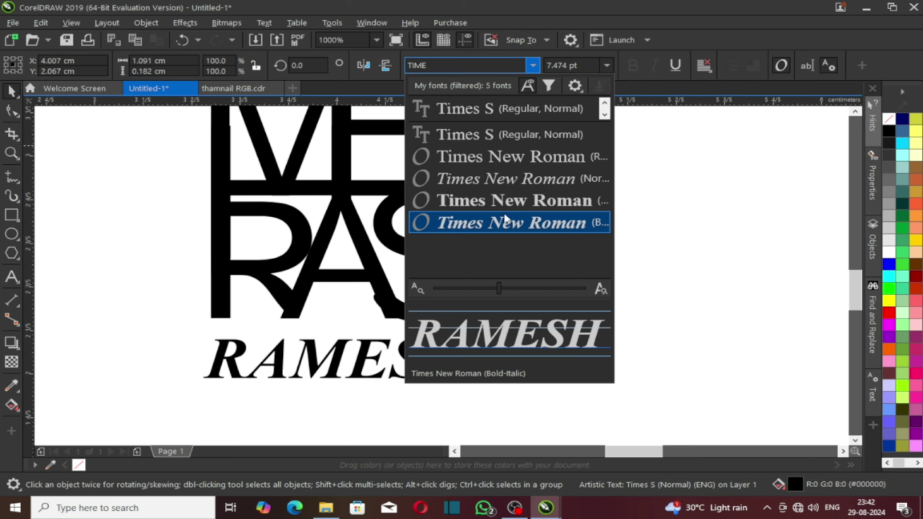
{"action": "left_click", "coordinate": [489, 187]}
Step: Convert the whole name text from capitals to Title Case
{"action": "double_click", "coordinate": [405, 341]}
{"action": "key", "text": "ctrl+a"}
{"action": "key", "text": "shift+F3"}
{"action": "left_click", "coordinate": [396, 254]}
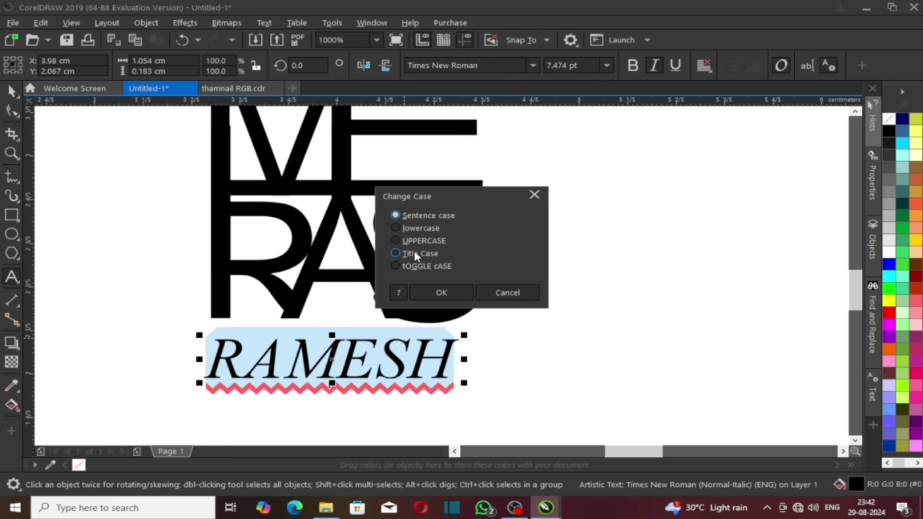
{"action": "left_click", "coordinate": [438, 294]}
{"action": "left_click", "coordinate": [12, 91]}
{"action": "scroll", "coordinate": [403, 286], "scroll_direction": "down", "scroll_amount": 1}
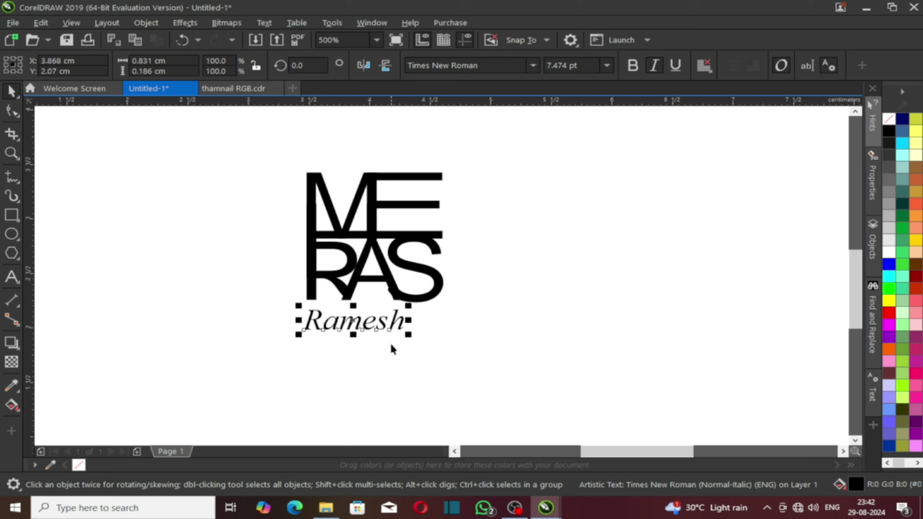
Step: Enlarge the name text to about 1.192 cm wide and position it centrally beneath the monogram
{"action": "scroll", "coordinate": [383, 334], "scroll_direction": "up", "scroll_amount": 1}
{"action": "left_click_drag", "start_coordinate": [433, 336], "coordinate": [510, 372]}
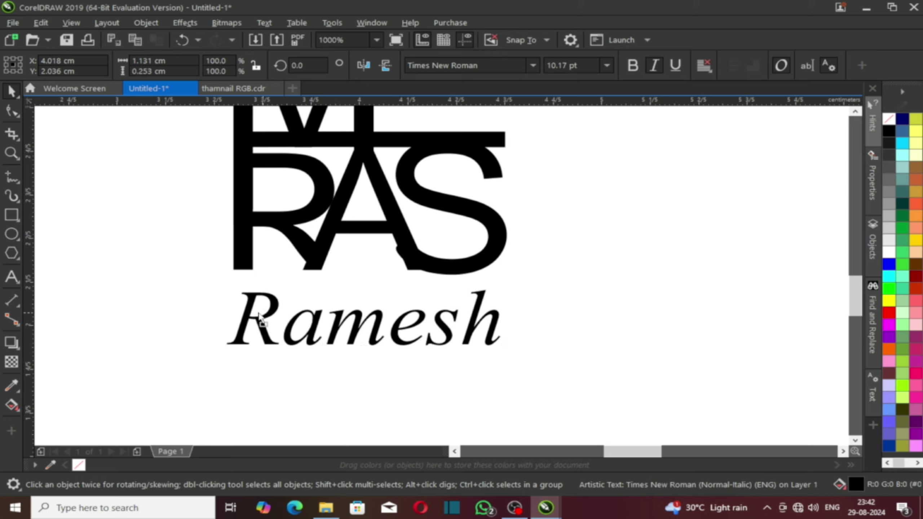
{"action": "left_click_drag", "start_coordinate": [267, 314], "coordinate": [253, 313]}
{"action": "scroll", "coordinate": [509, 356], "scroll_direction": "down", "scroll_amount": 3}
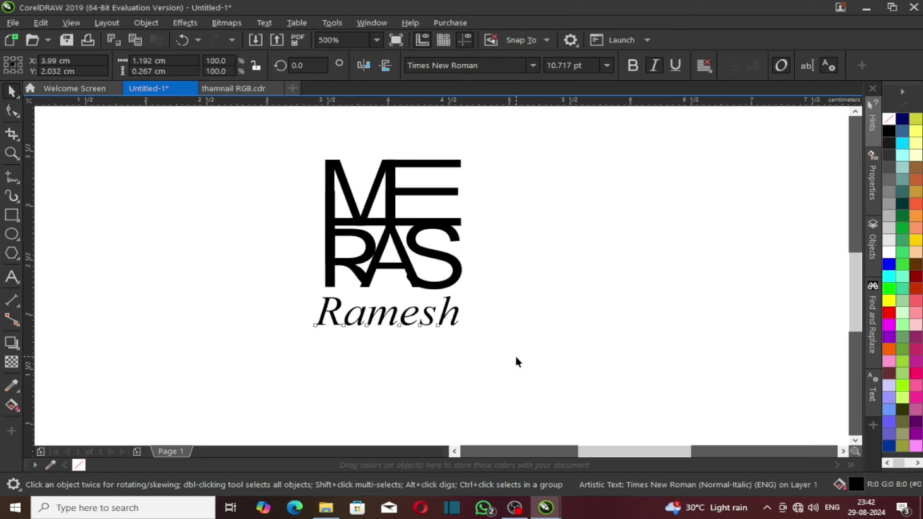
{"action": "left_click", "coordinate": [519, 355]}
Step: Group all the monogram letters together with the name text beneath them
{"action": "scroll", "coordinate": [459, 324], "scroll_direction": "down", "scroll_amount": 1}
{"action": "left_click_drag", "start_coordinate": [570, 343], "coordinate": [570, 343]}
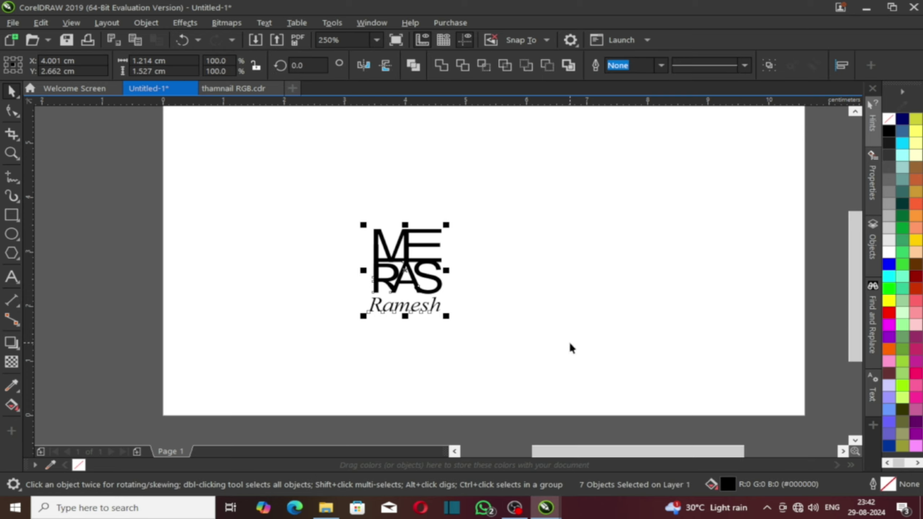
{"action": "key", "text": "ctrl+g"}
{"action": "key", "text": "shift+F2"}
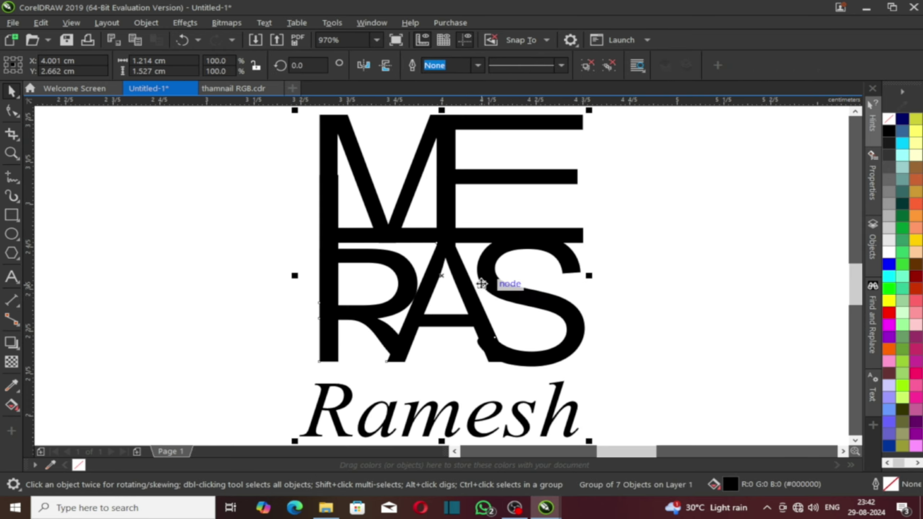